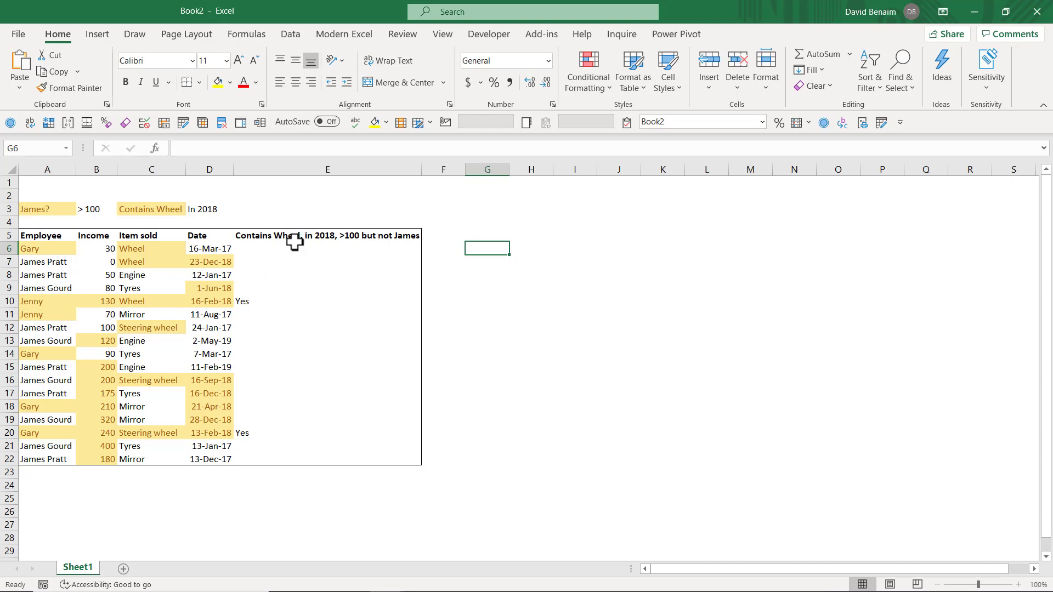
# - Select the sales table A5:E22 and name the range NotJames in the Name Box
pyautogui.click(148, 301)
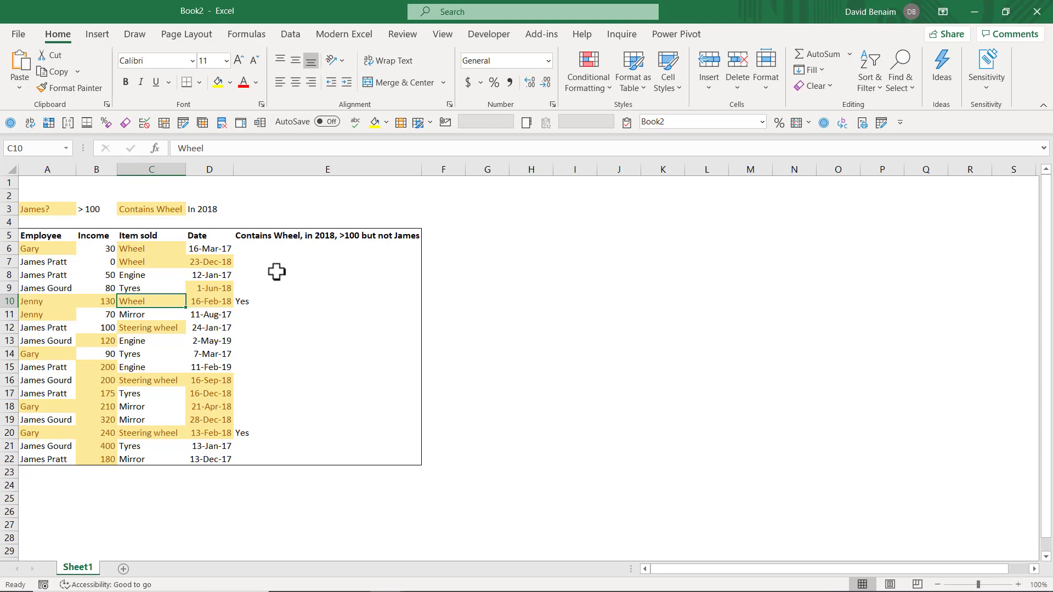
pyautogui.moveTo(62, 242); pyautogui.dragTo(351, 459)
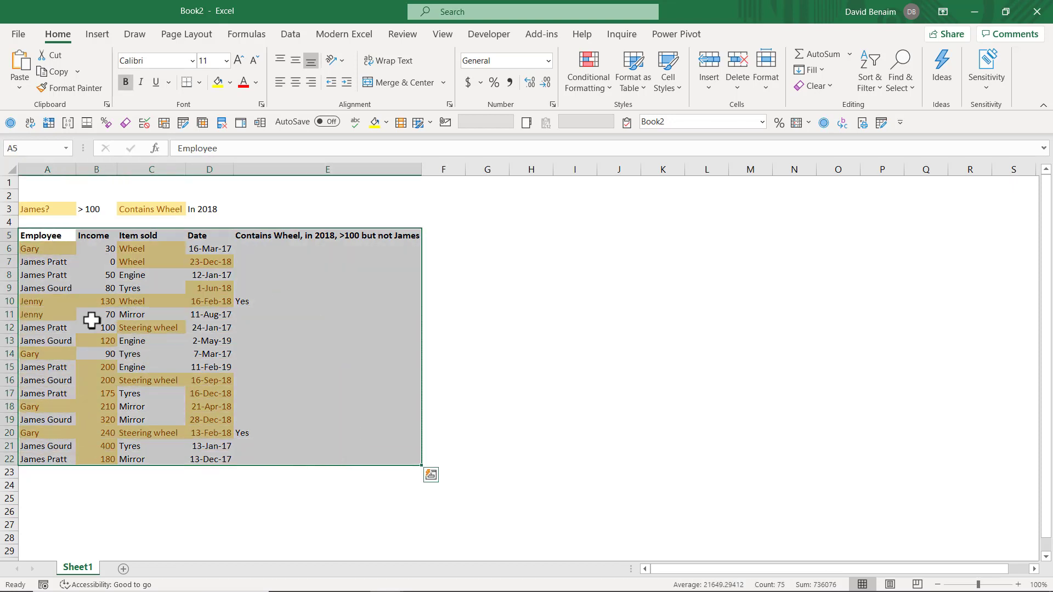
pyautogui.click(42, 148)
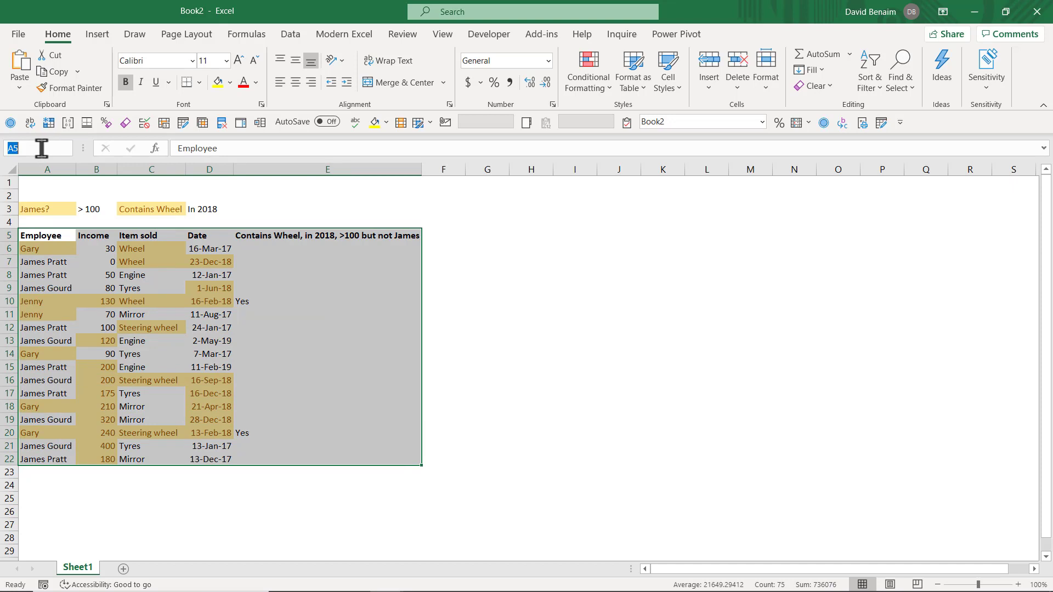
pyautogui.write('NotJames')
pyautogui.press('Return')
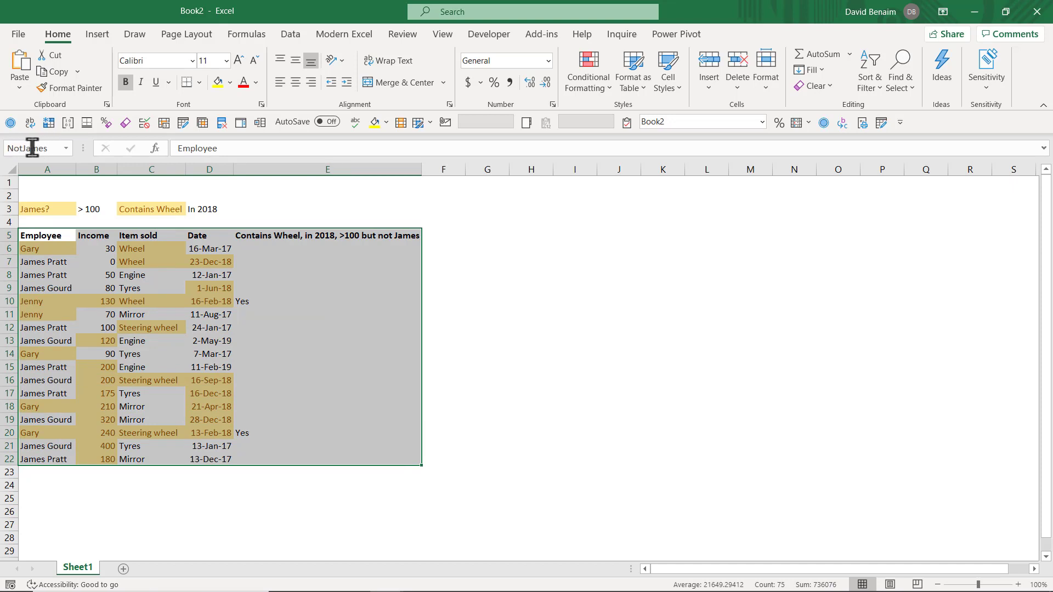
pyautogui.click(290, 35)
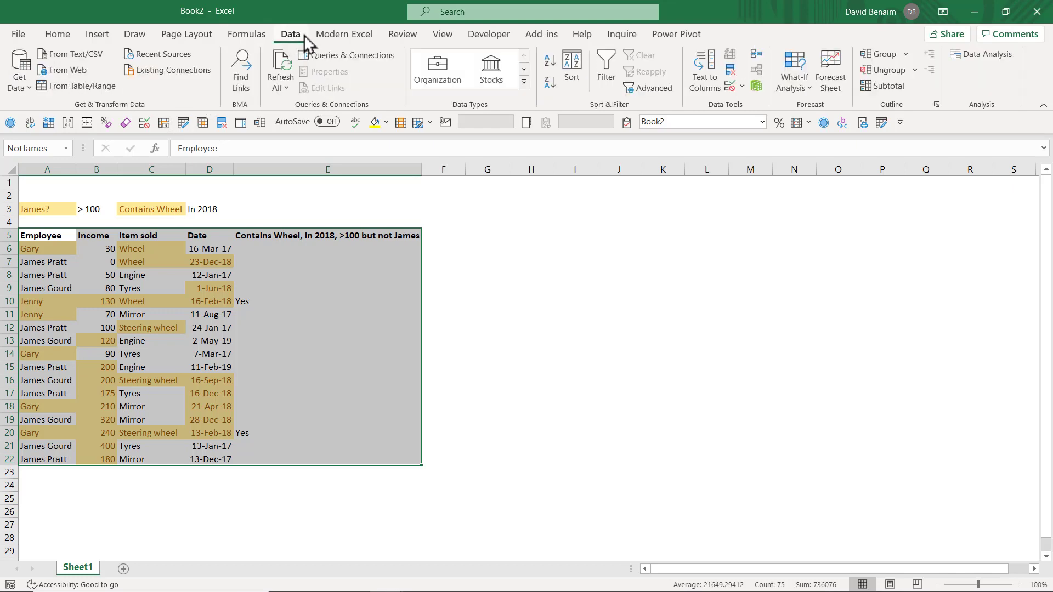
# - Load the NotJames range into Power Query with From Table/Range and start a Conditional Column
pyautogui.click(63, 89)
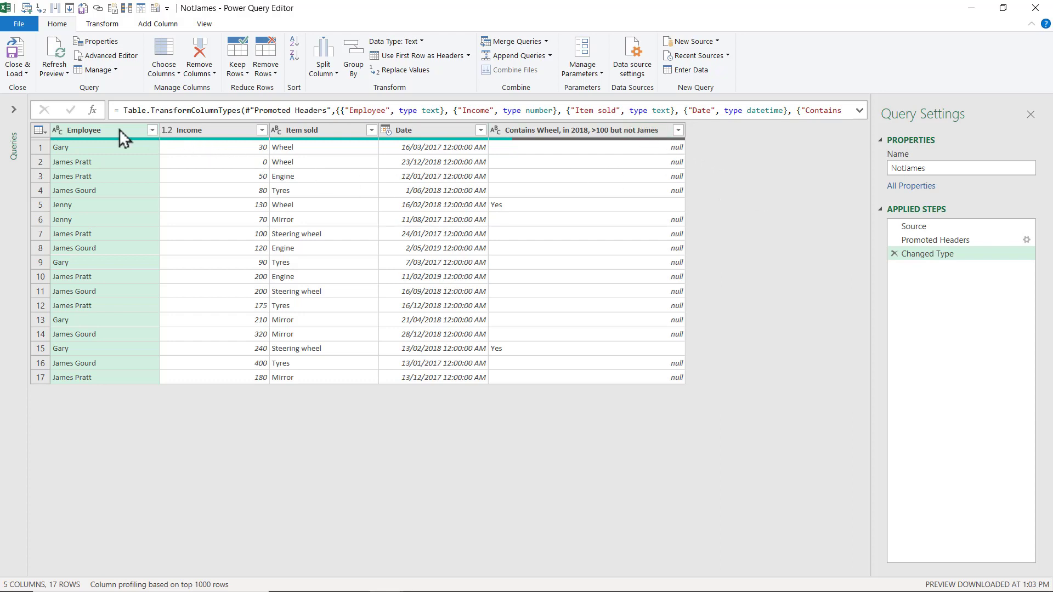
pyautogui.click(162, 24)
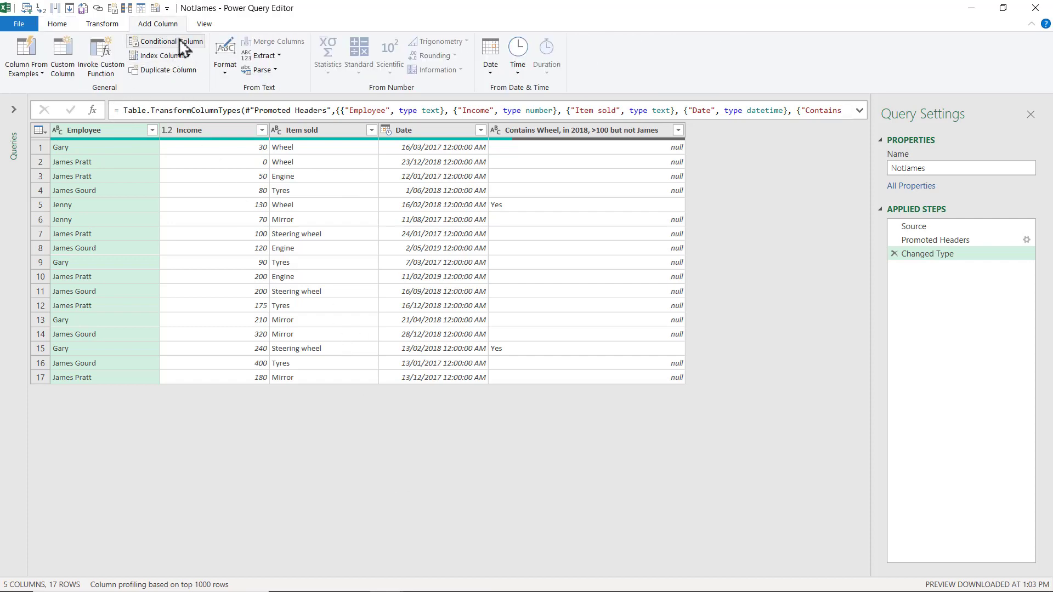
pyautogui.click(178, 42)
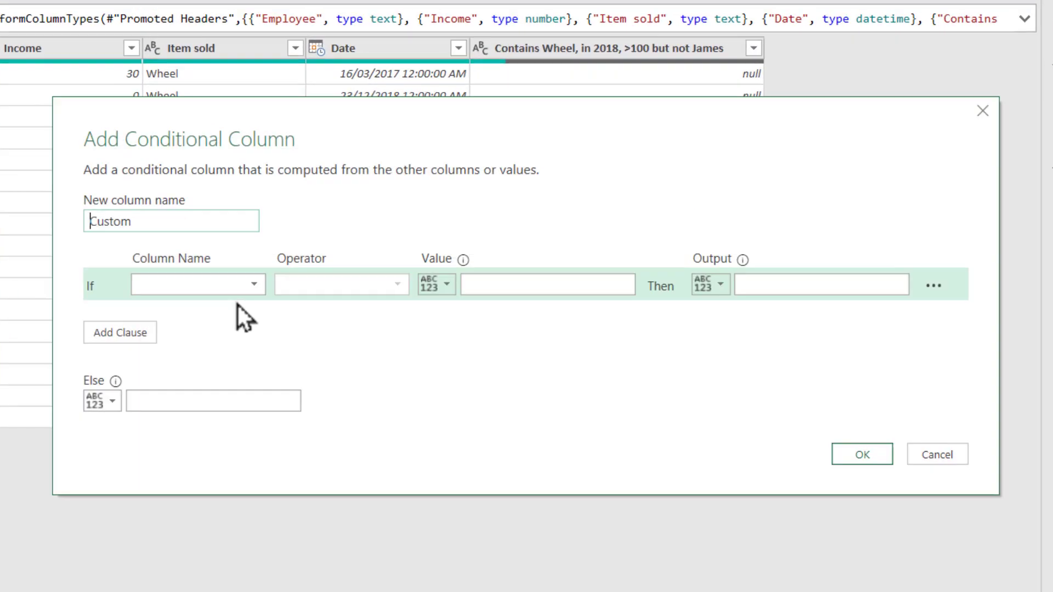
# - Set the first rule: if Employee contains James, output Out
pyautogui.click(215, 283)
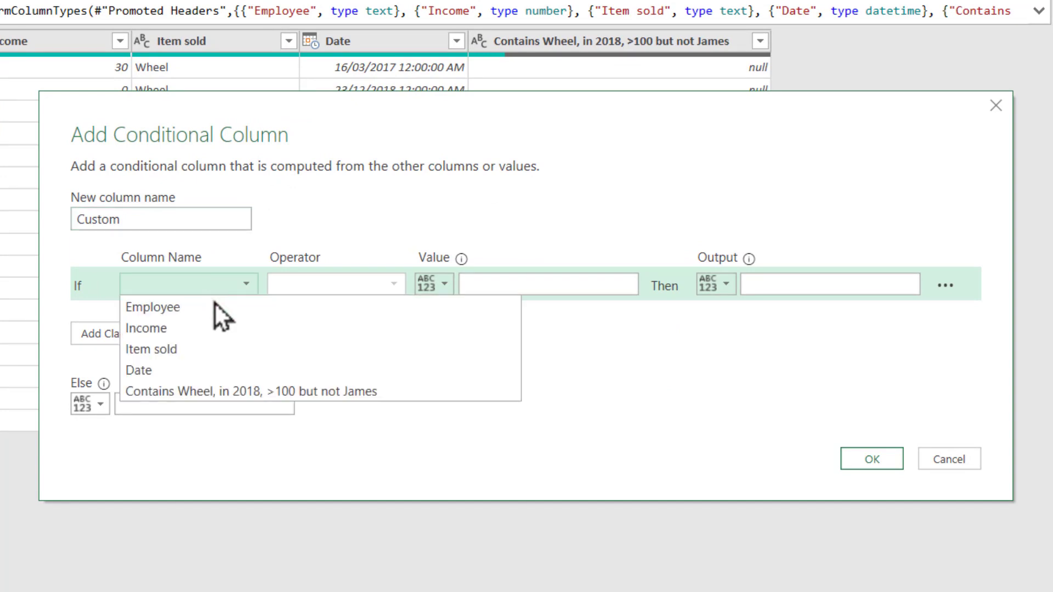
pyautogui.click(224, 305)
pyautogui.click(350, 285)
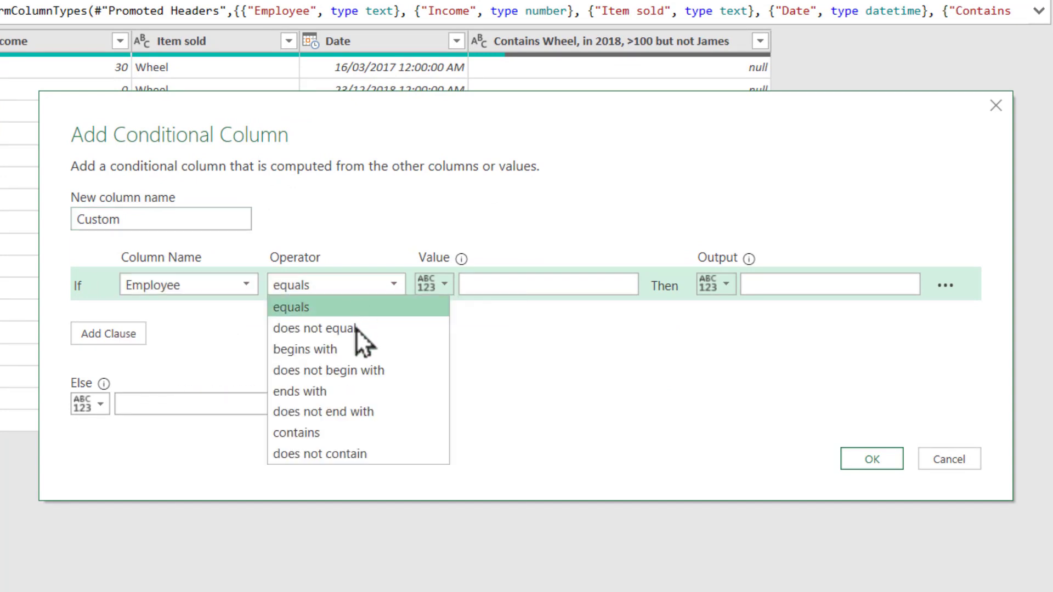
pyautogui.click(356, 439)
pyautogui.click(483, 284)
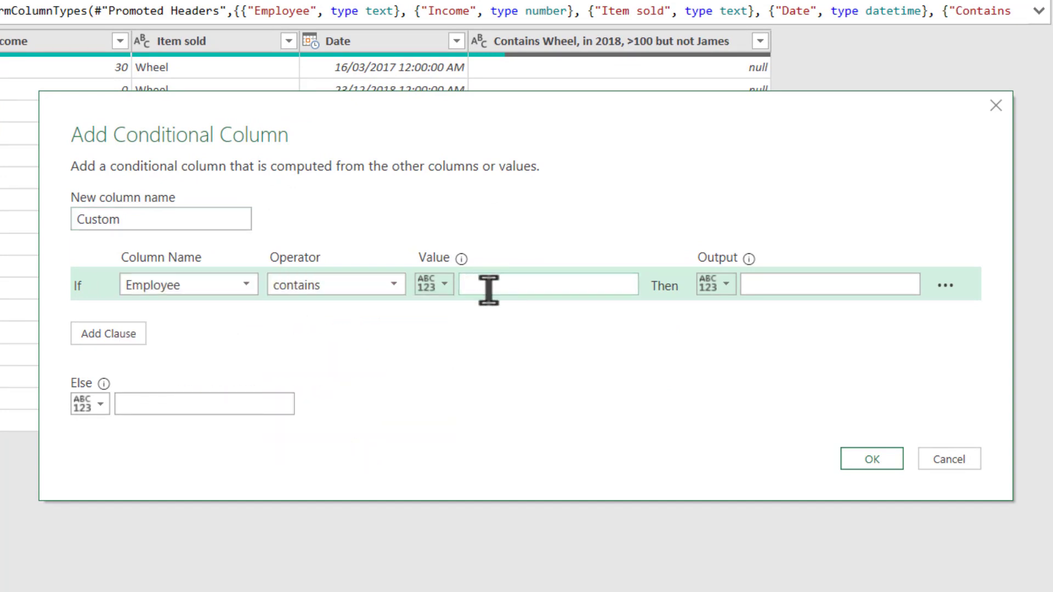
pyautogui.write('James')
pyautogui.click(769, 285)
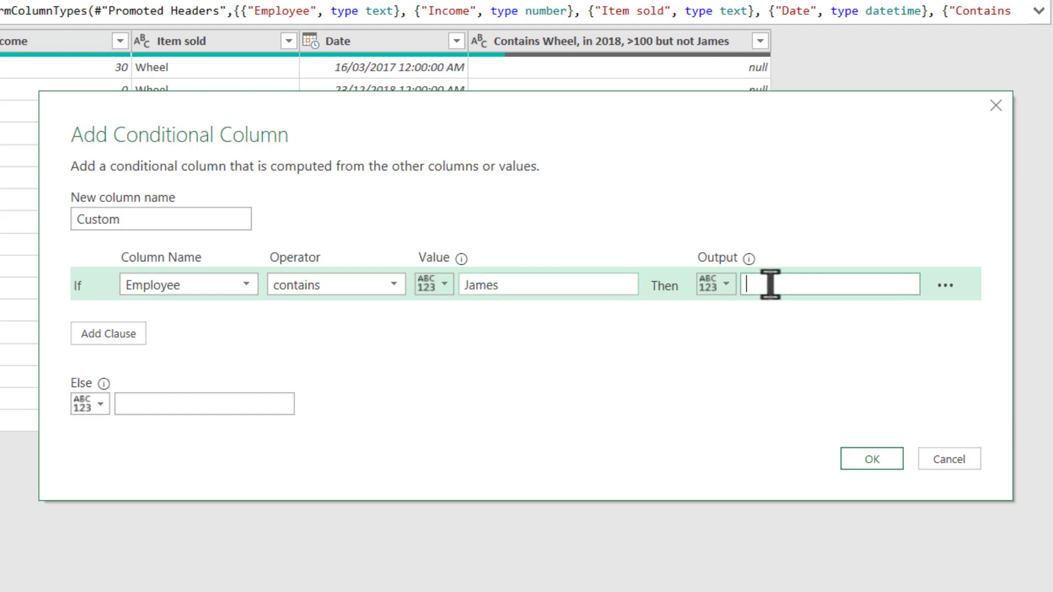
pyautogui.write('Out')
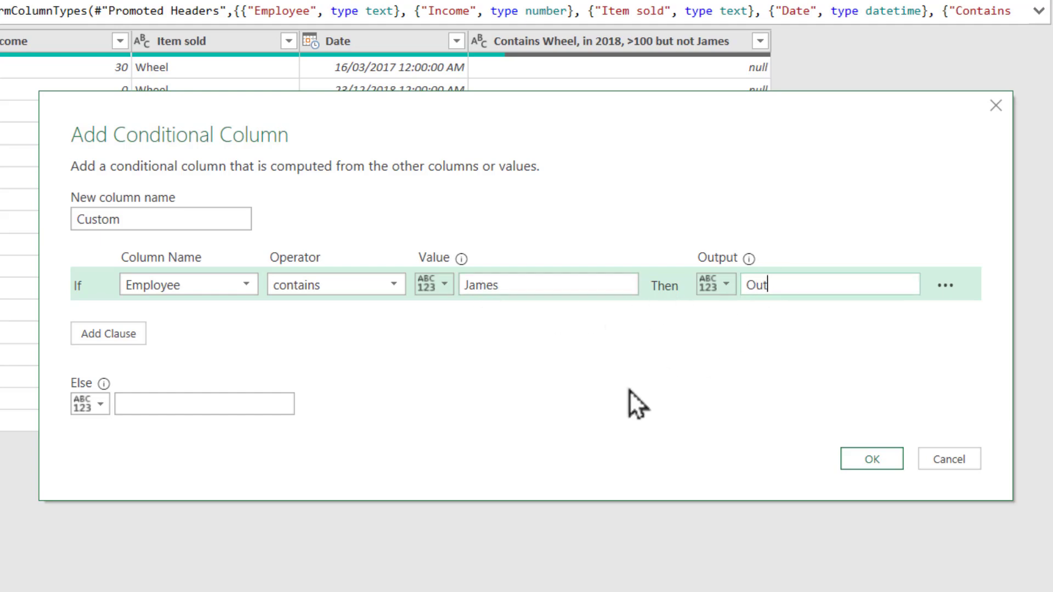
# - Add a second clause where Income less than or equal to 100 gives Out, and start a third clause
pyautogui.click(114, 344)
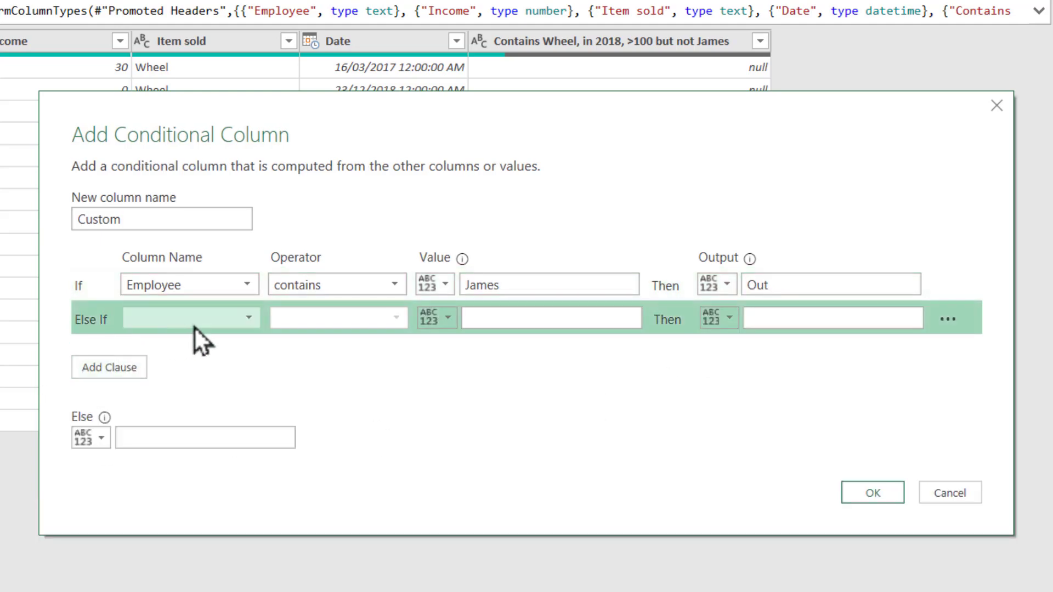
pyautogui.click(198, 324)
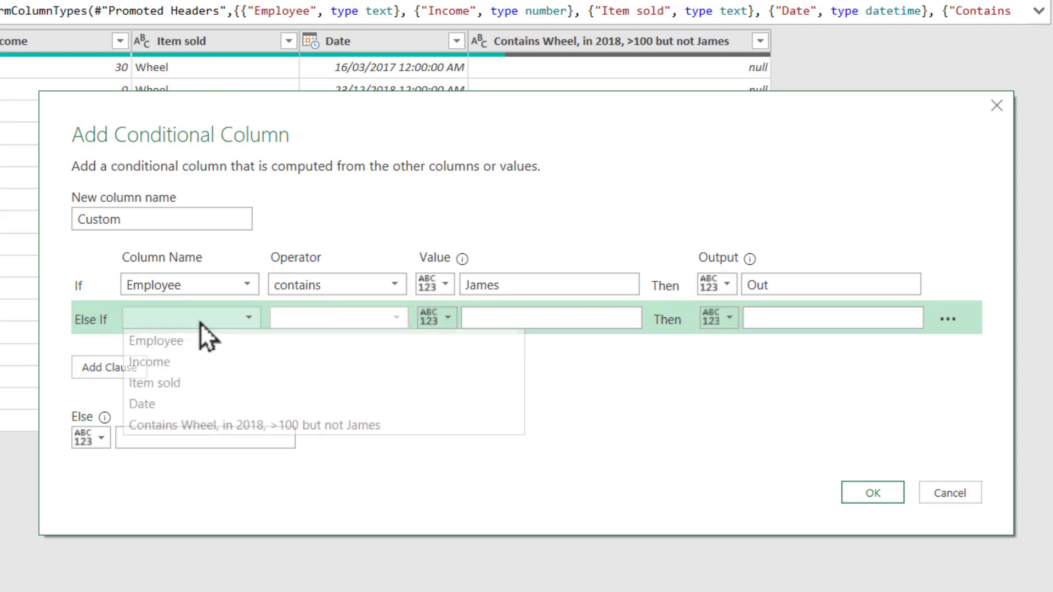
pyautogui.click(230, 364)
pyautogui.click(372, 319)
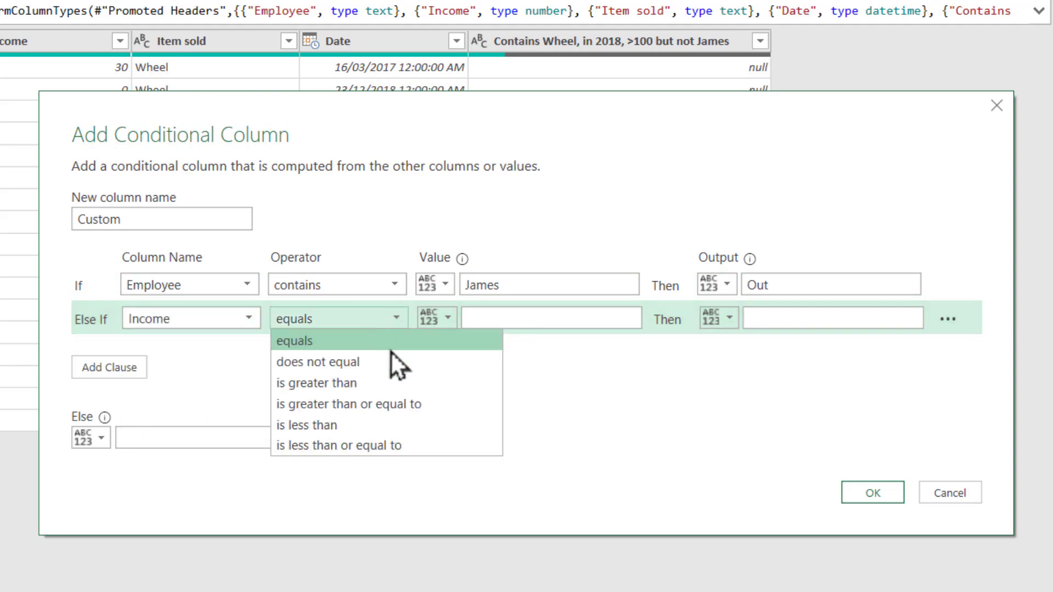
pyautogui.click(413, 446)
pyautogui.click(517, 319)
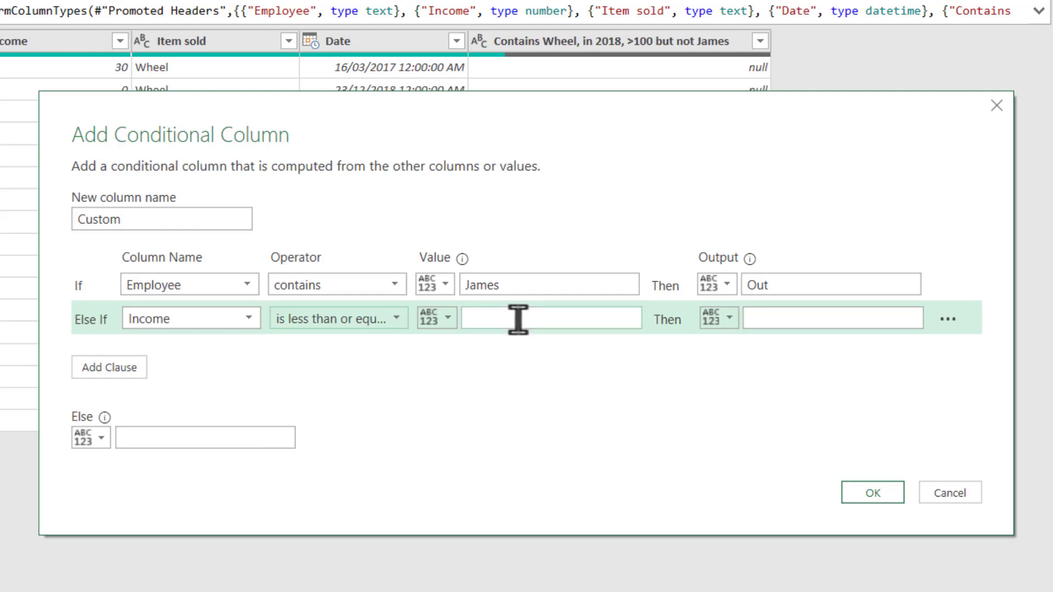
pyautogui.write('100')
pyautogui.press('Tab')
pyautogui.press('Tab')
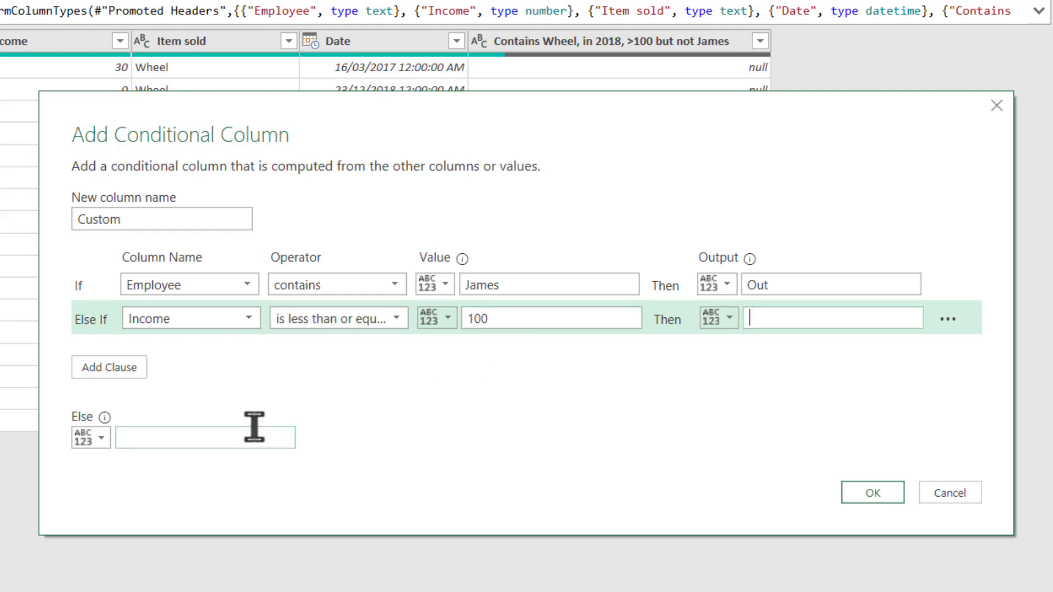
pyautogui.click(131, 365)
pyautogui.click(151, 356)
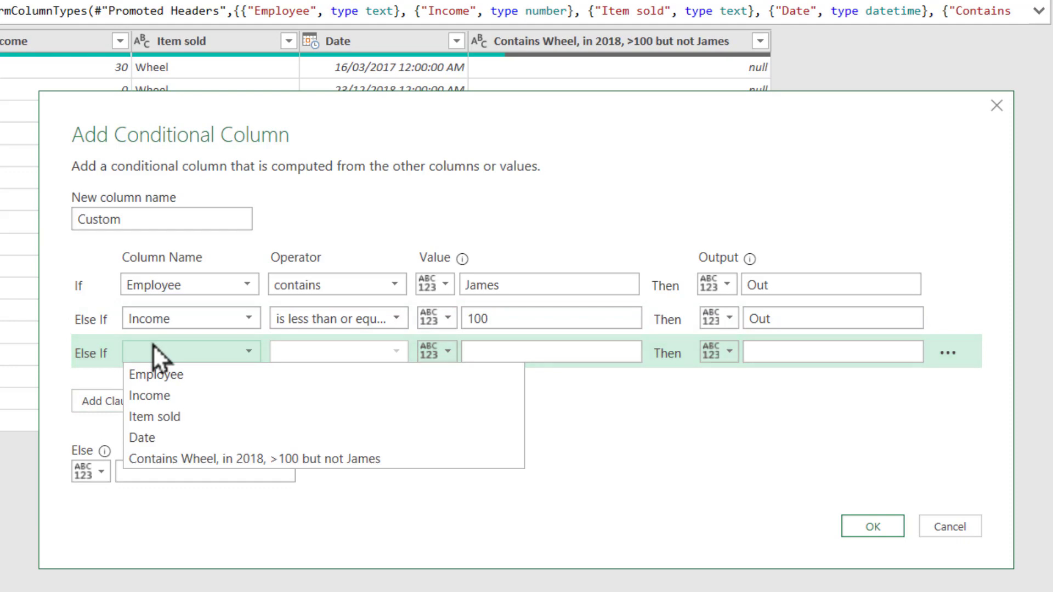
# - Set the third clause: Item sold does not contain Wheel gives Out
pyautogui.click(231, 418)
pyautogui.click(305, 354)
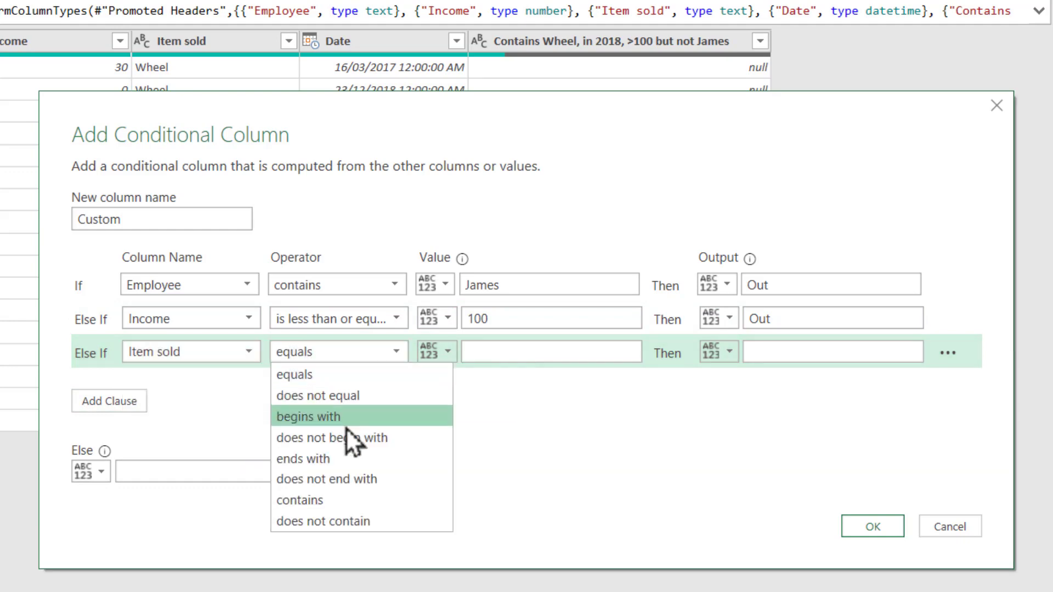
pyautogui.click(361, 522)
pyautogui.click(484, 358)
pyautogui.write('Whee')
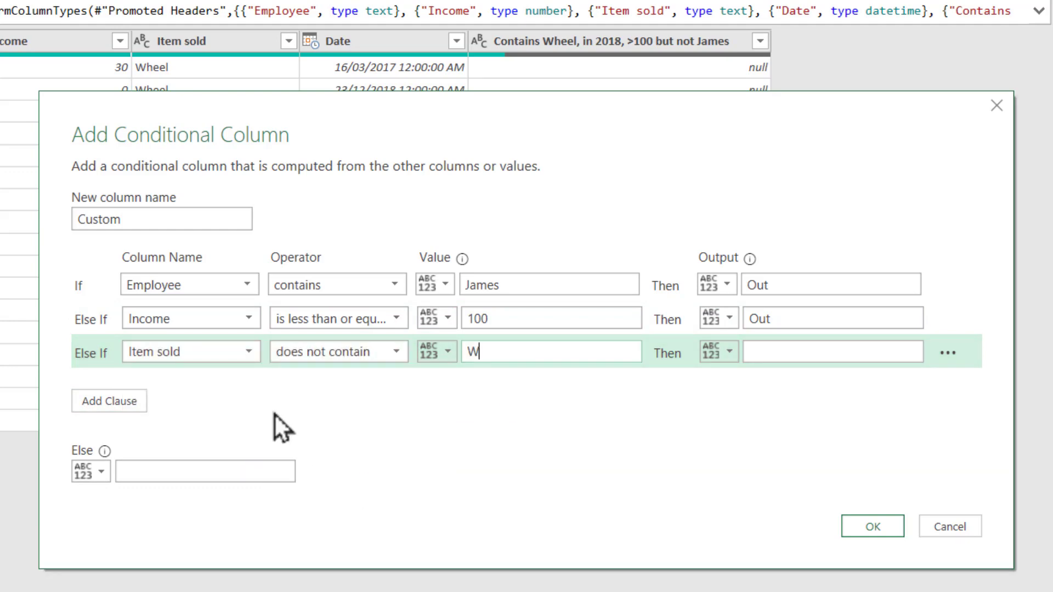
pyautogui.press('Tab')
pyautogui.press('Tab')
pyautogui.write('Ou')
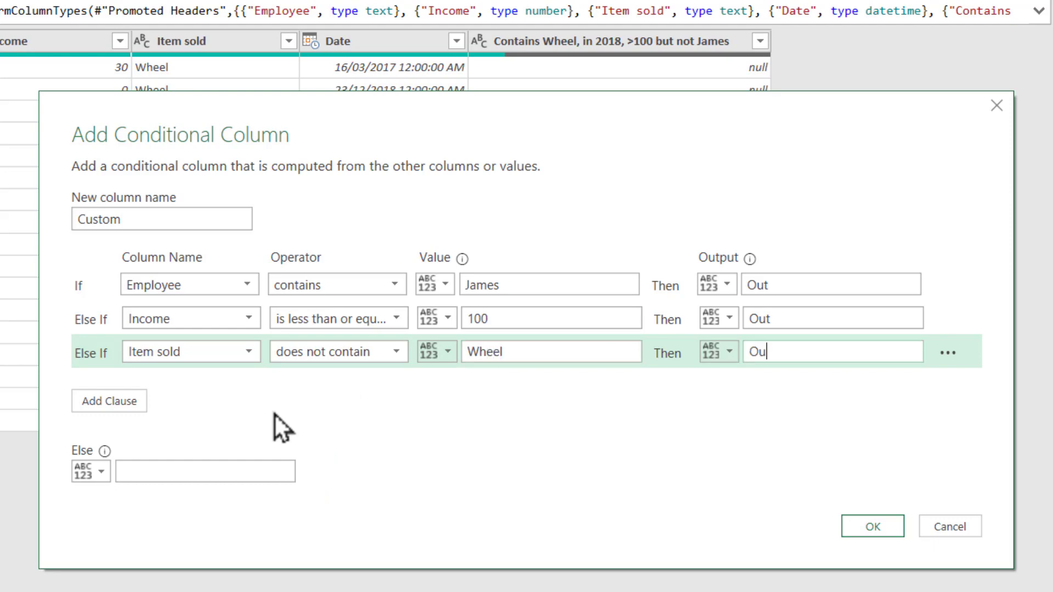
pyautogui.write('t')
# - Add a fourth clause: Date is before 1/01/2018 gives Out
pyautogui.click(140, 405)
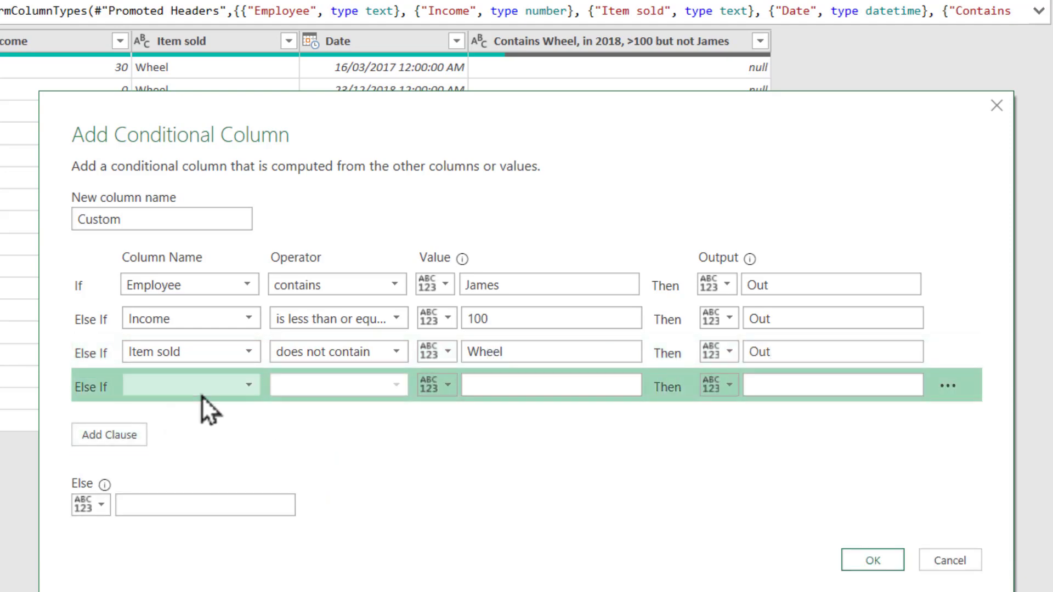
pyautogui.click(200, 393)
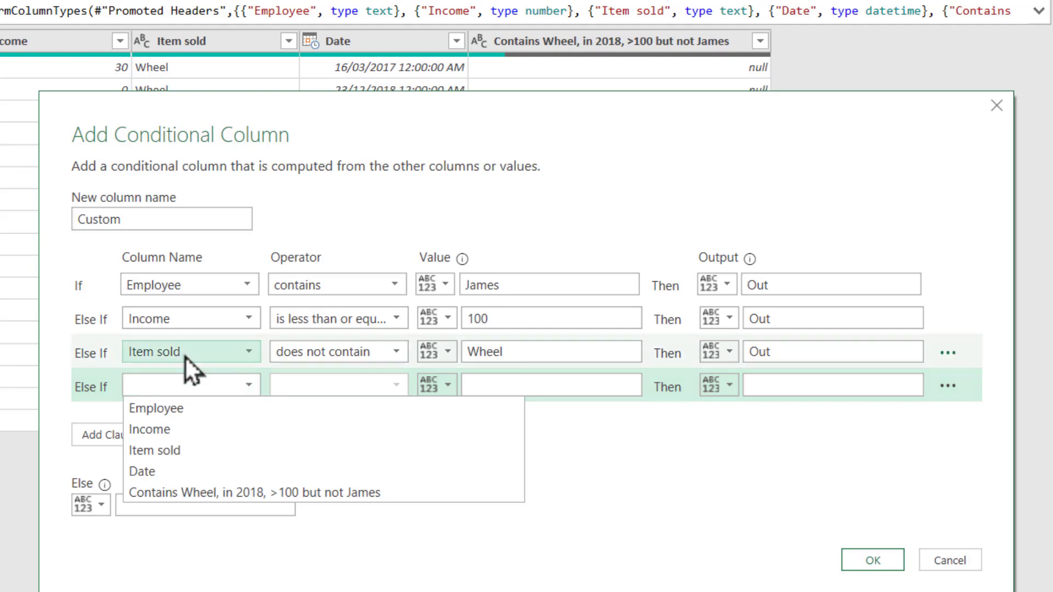
pyautogui.click(196, 475)
pyautogui.click(393, 385)
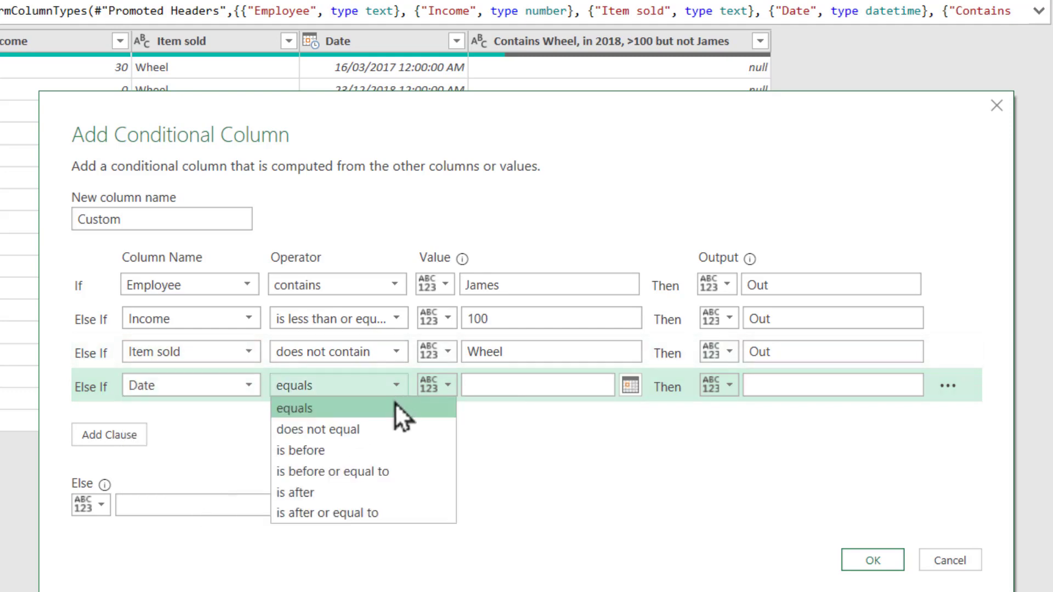
pyautogui.click(396, 457)
pyautogui.click(636, 391)
pyautogui.click(441, 406)
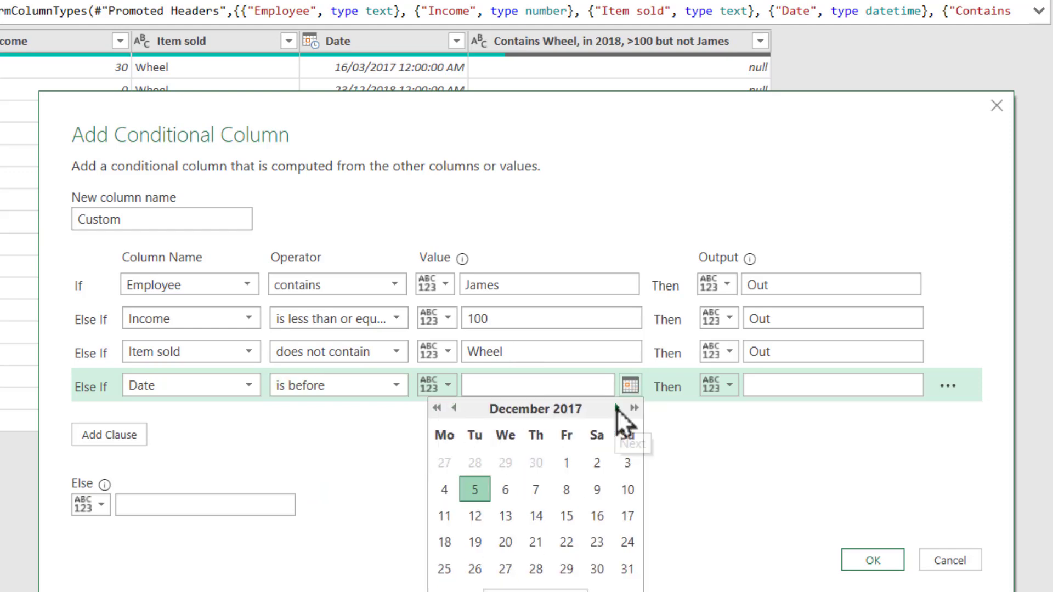
pyautogui.click(616, 409)
pyautogui.click(473, 423)
pyautogui.click(763, 386)
pyautogui.write('Out')
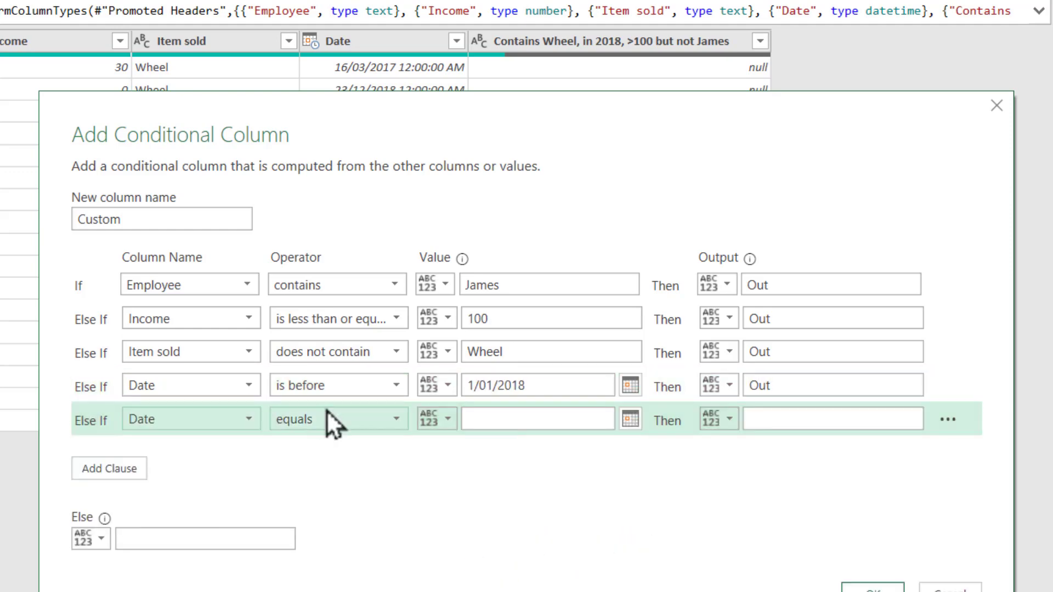
# - Add a fifth clause: Date is after or equal to 1/01/2019 gives Out
pyautogui.click(334, 418)
pyautogui.click(329, 494)
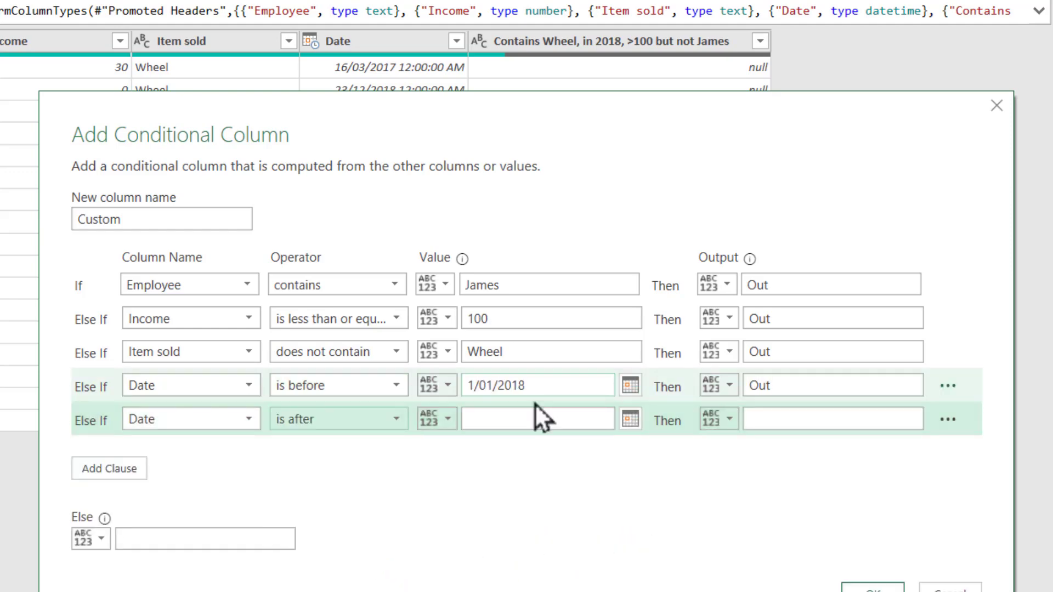
pyautogui.click(541, 419)
pyautogui.write('1/01/2018')
pyautogui.click(396, 419)
pyautogui.click(340, 526)
pyautogui.click(526, 420)
pyautogui.press('BackSpace')
pyautogui.write('9')
pyautogui.click(787, 423)
pyautogui.write('Out')
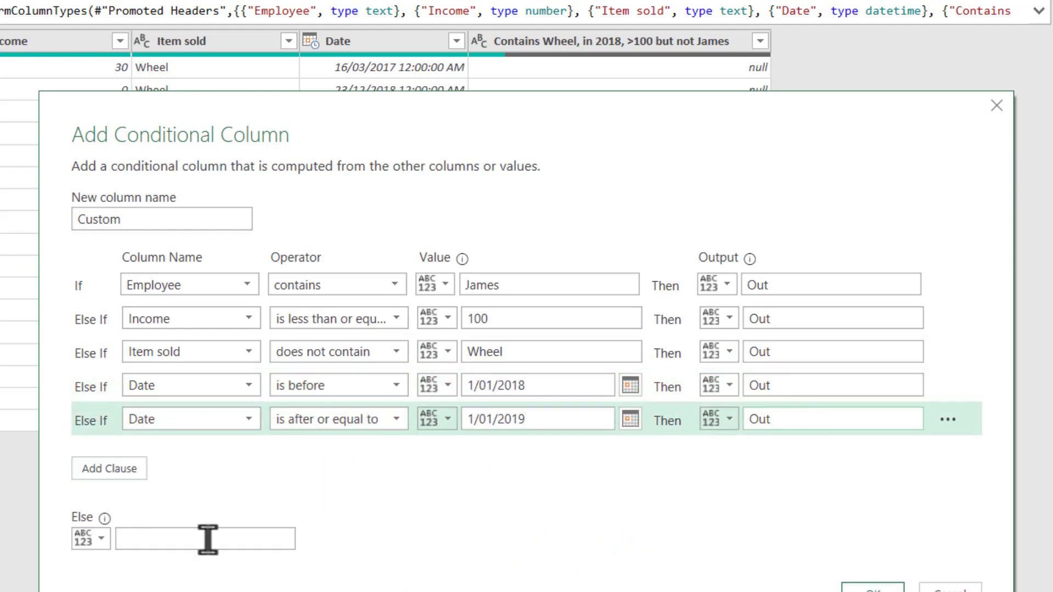
# - Set the Else value to In and name the column Meets criteria
pyautogui.click(209, 538)
pyautogui.write('In')
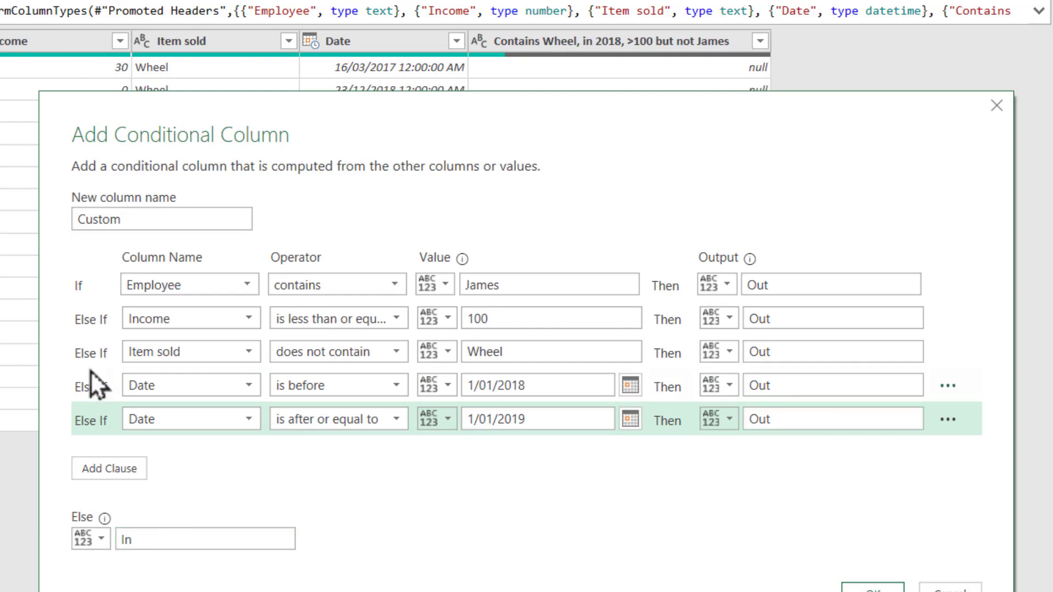
pyautogui.doubleClick(108, 219)
pyautogui.write('Meets criteria')
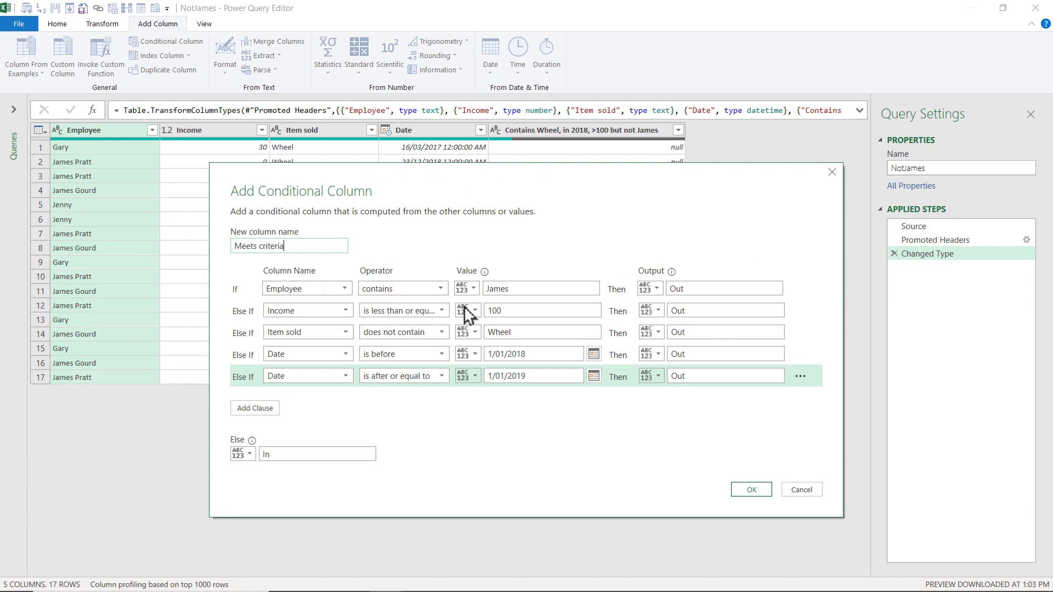
# - Create the column, then compare rows 5 and 15: row 5 shows In, but lowercase 'Steering wheel' row 15 shows Out
pyautogui.click(752, 489)
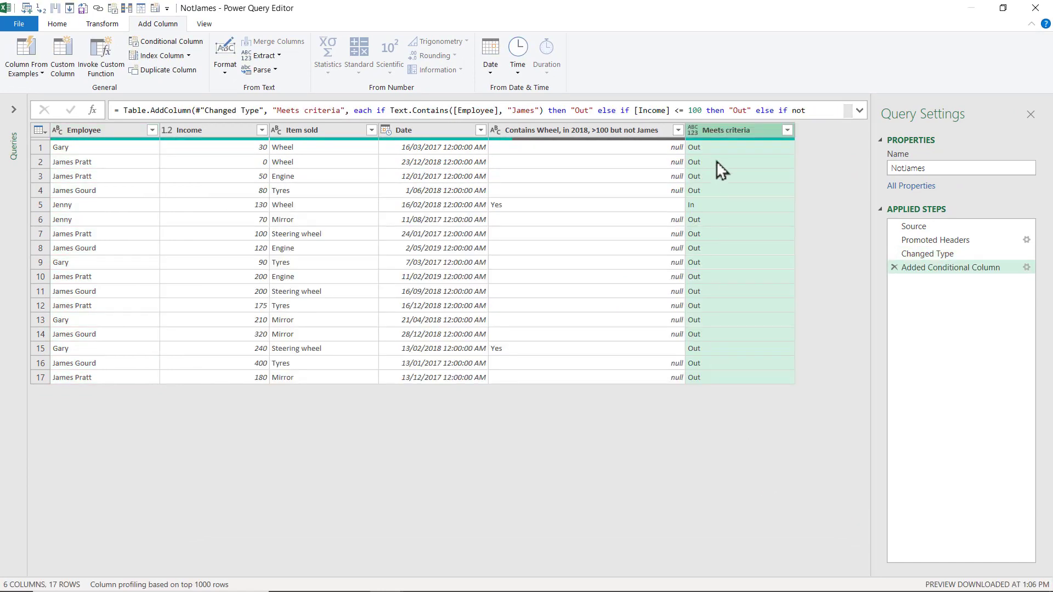
pyautogui.click(524, 201)
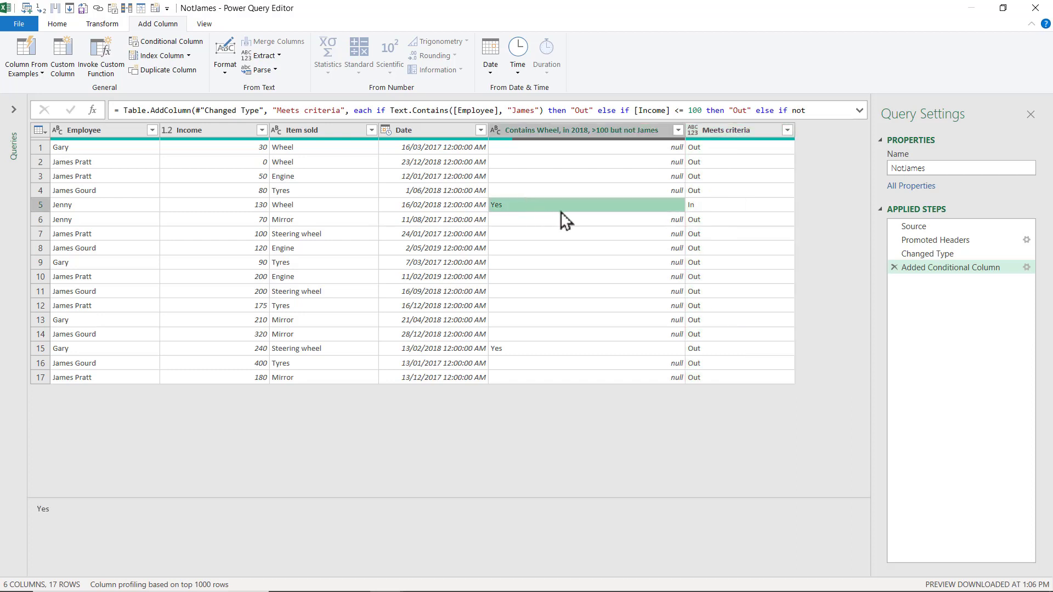
pyautogui.click(511, 350)
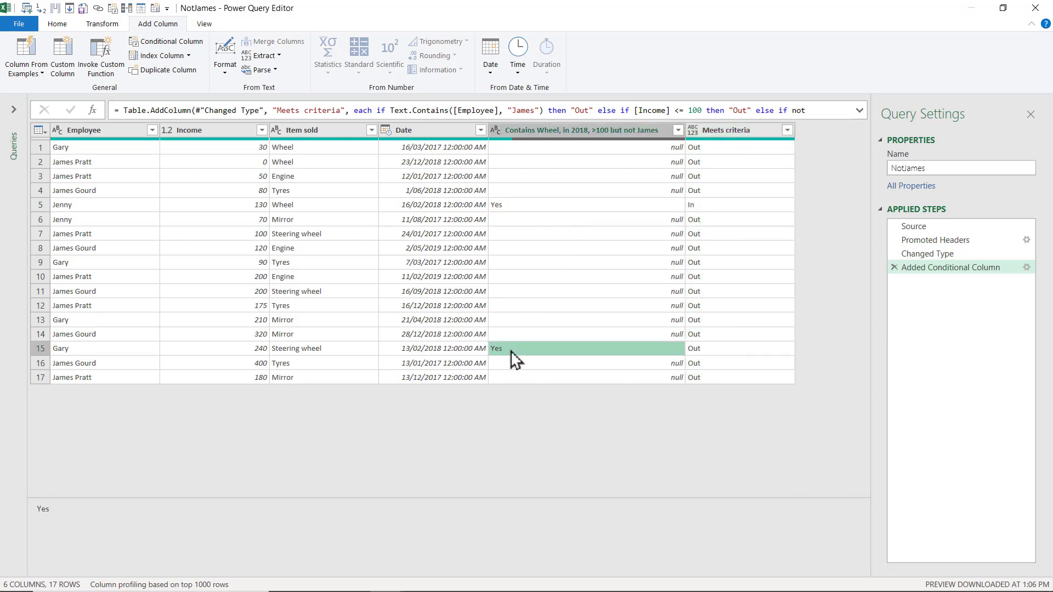
pyautogui.click(301, 350)
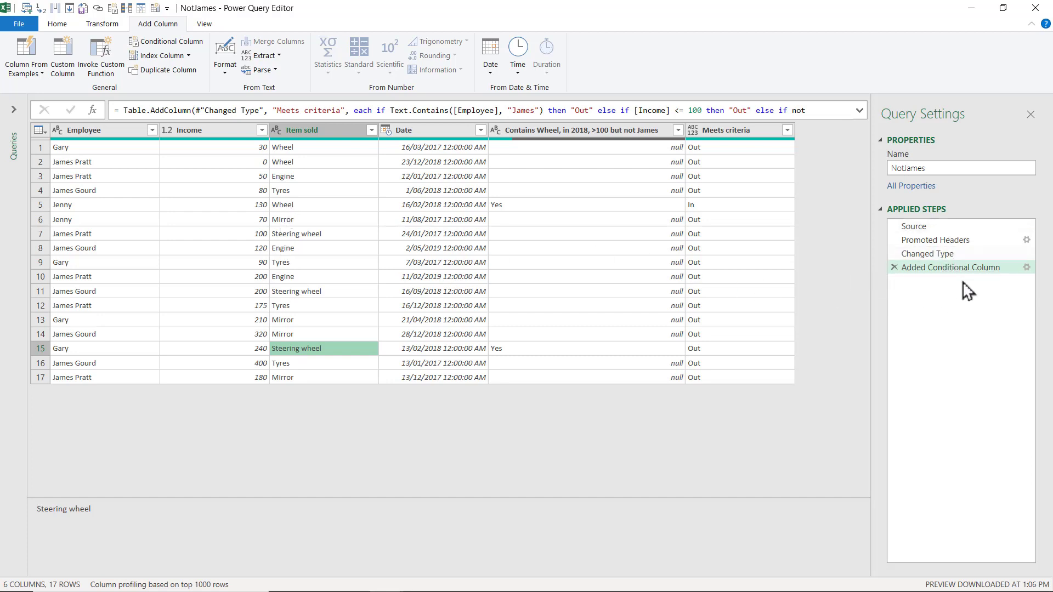
# - Insert a Capitalize Each Word step on Item sold after Changed Type, then return to the conditional column step
pyautogui.click(959, 253)
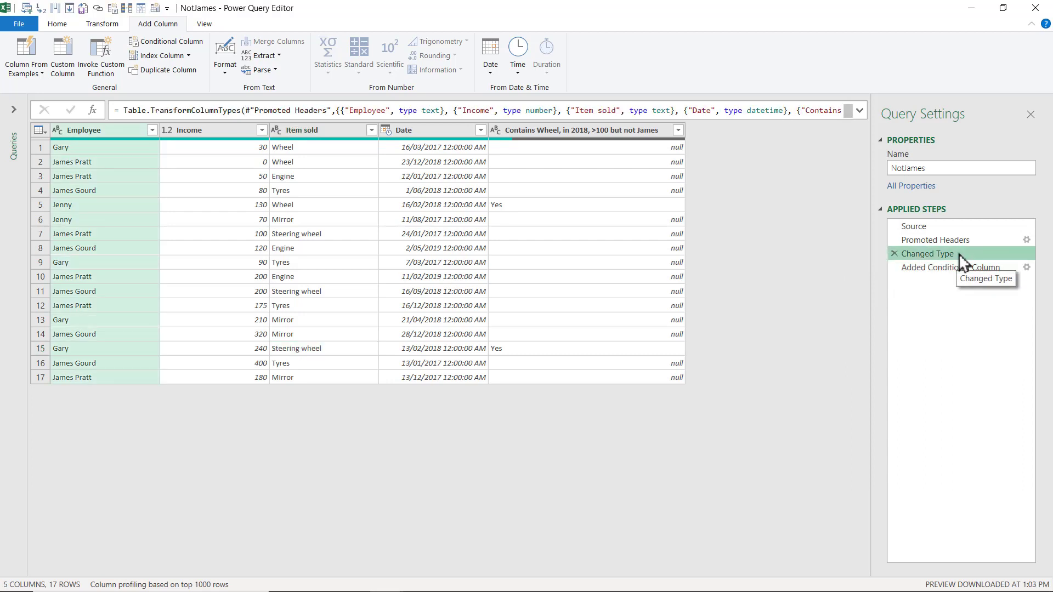
pyautogui.click(324, 130)
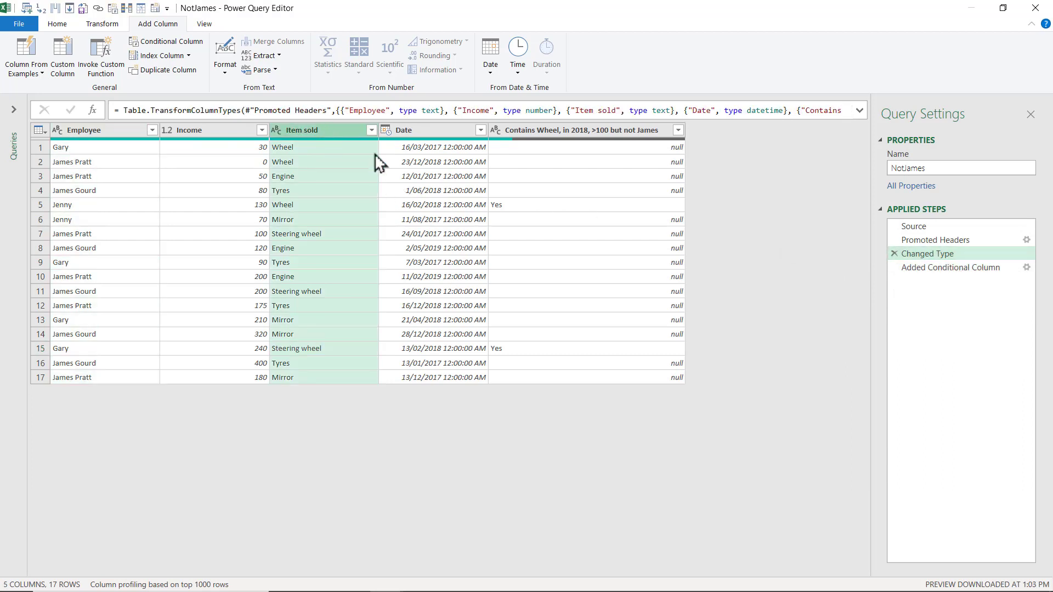
pyautogui.click(107, 24)
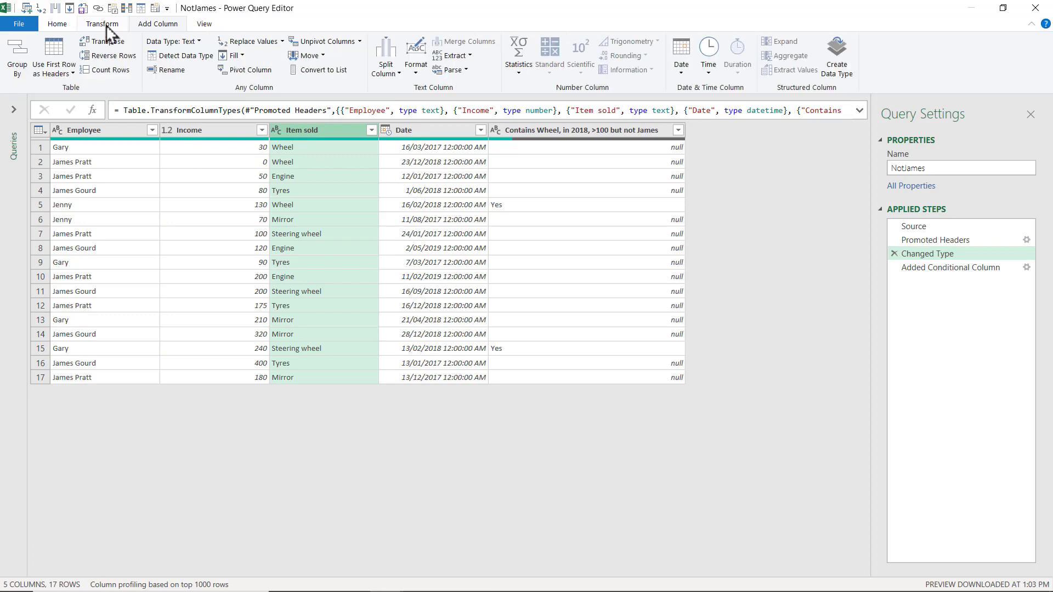
pyautogui.click(415, 64)
pyautogui.click(478, 118)
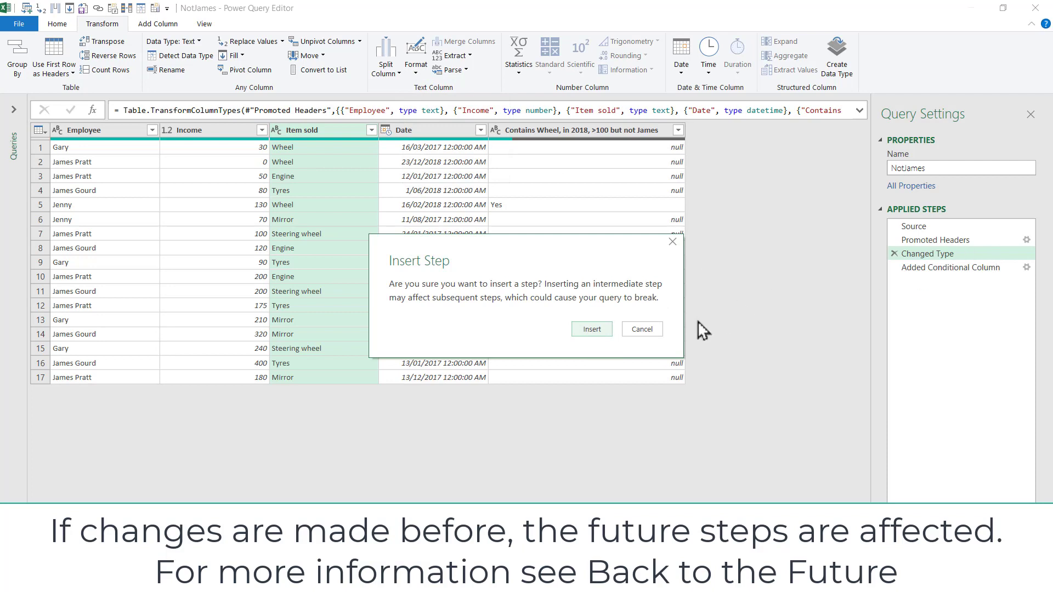
pyautogui.click(592, 329)
pyautogui.click(959, 281)
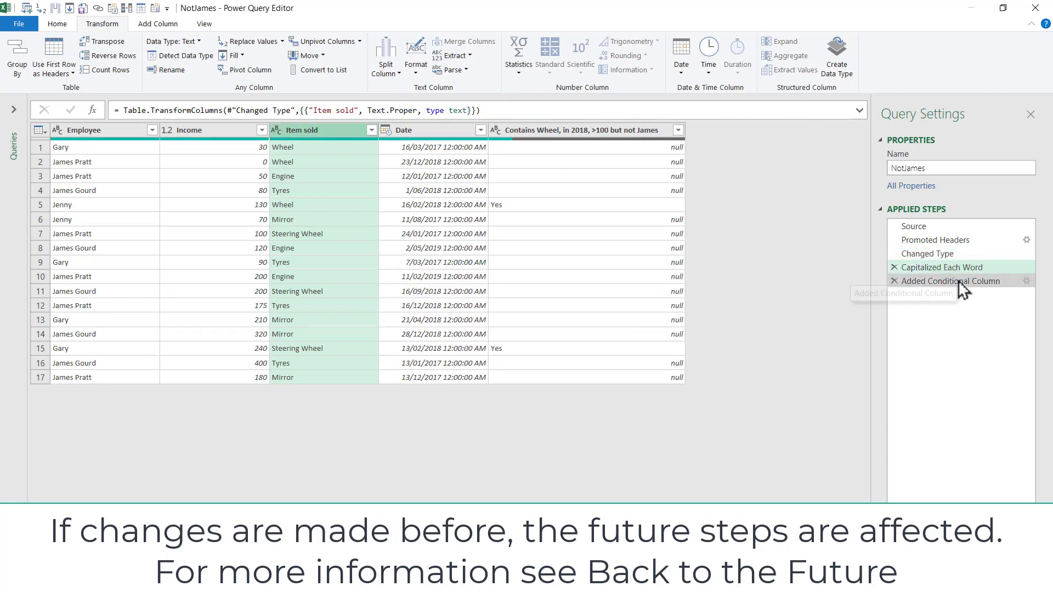
# - Confirm row 15 now reads In and review the Date and Income column data types
pyautogui.click(714, 348)
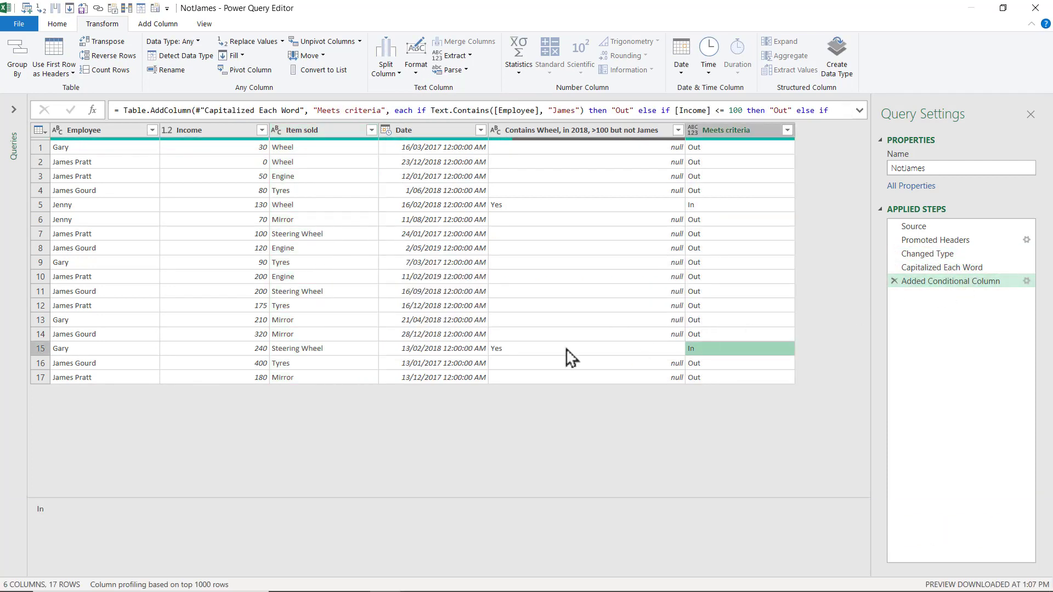
pyautogui.click(567, 348)
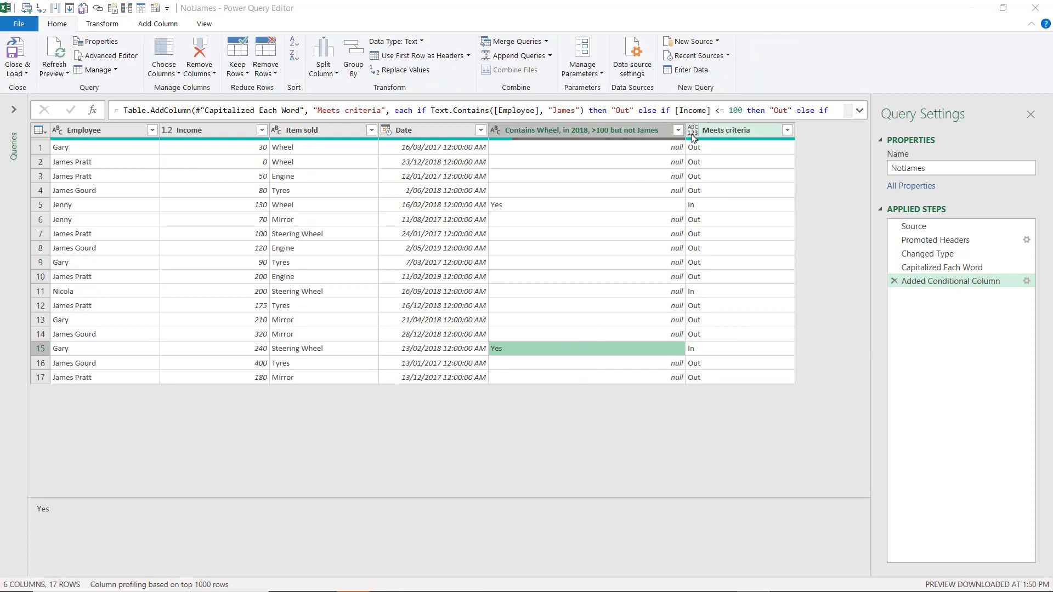
pyautogui.click(412, 131)
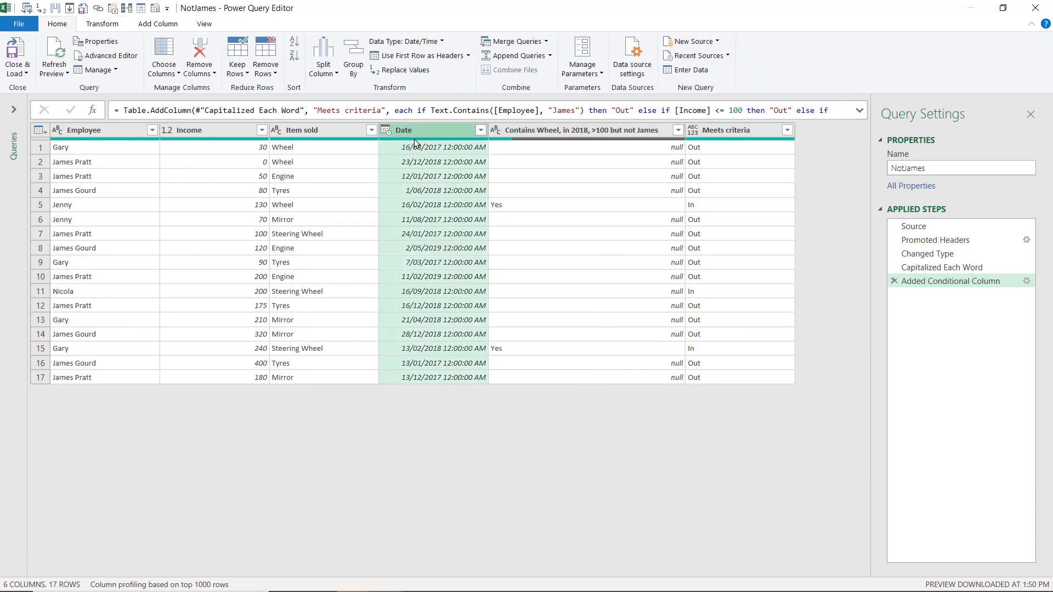
pyautogui.click(386, 133)
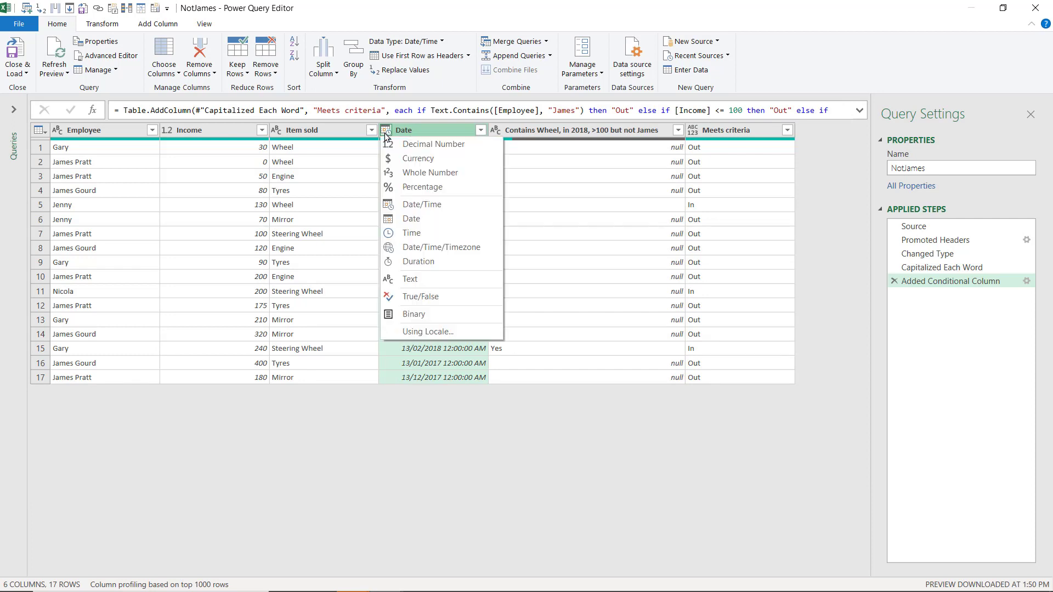
pyautogui.click(413, 134)
pyautogui.click(166, 130)
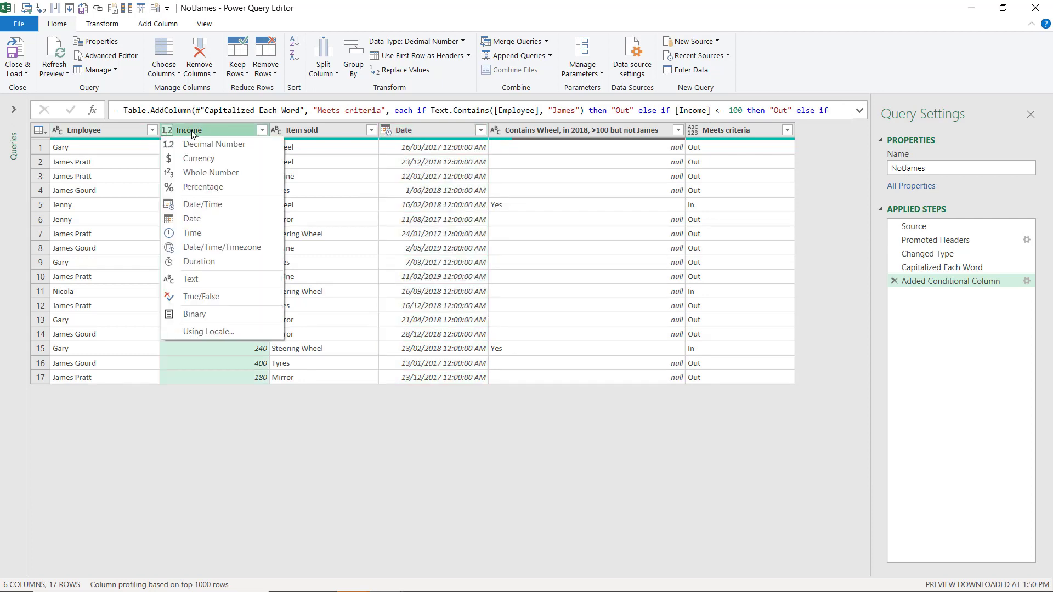
pyautogui.click(194, 134)
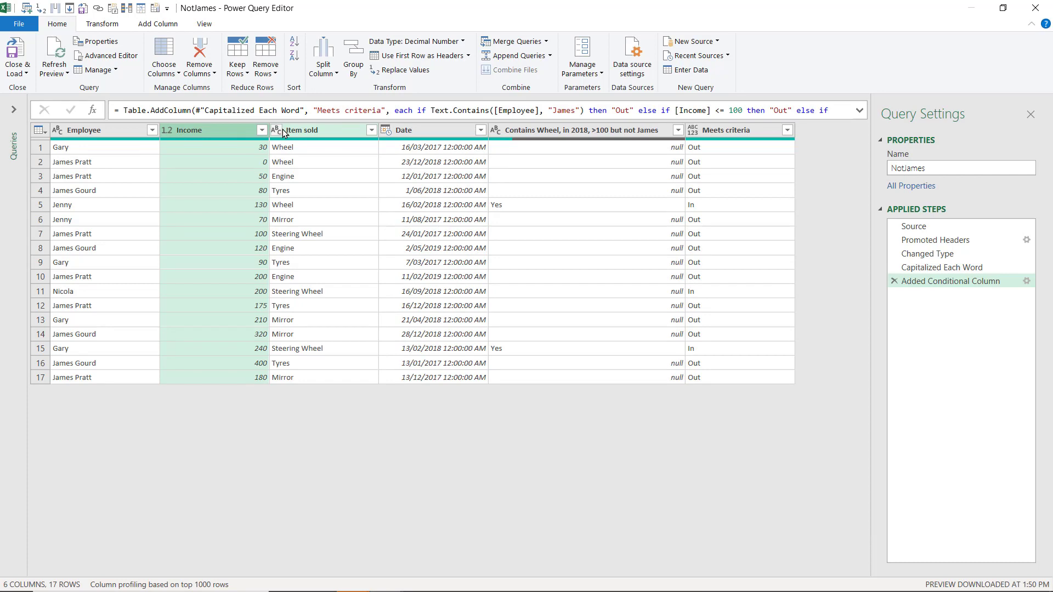
# - Set the Meets criteria column's data type to Text
pyautogui.click(694, 132)
pyautogui.click(725, 282)
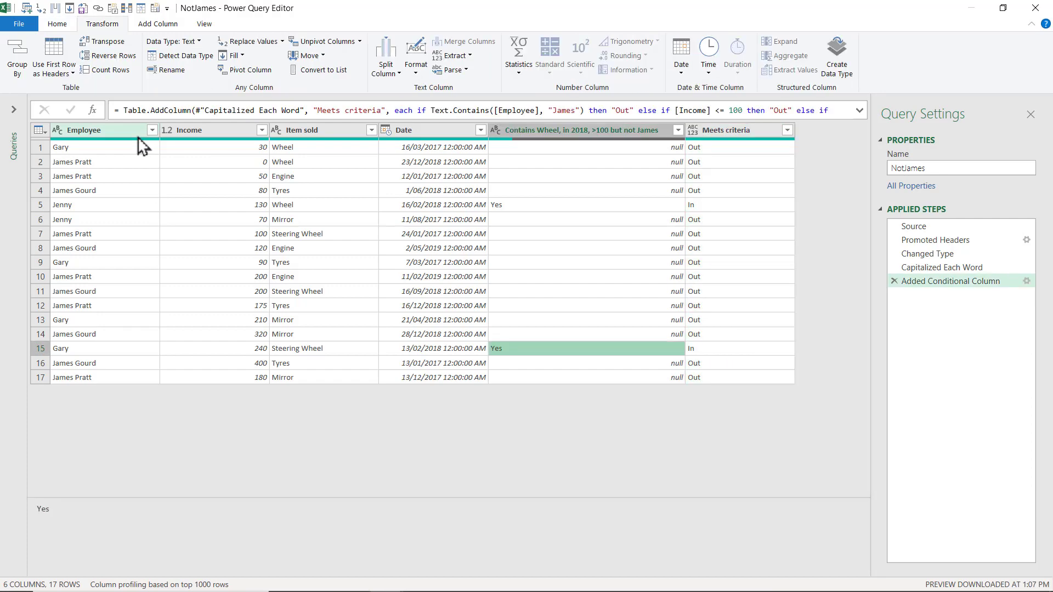
pyautogui.click(136, 133)
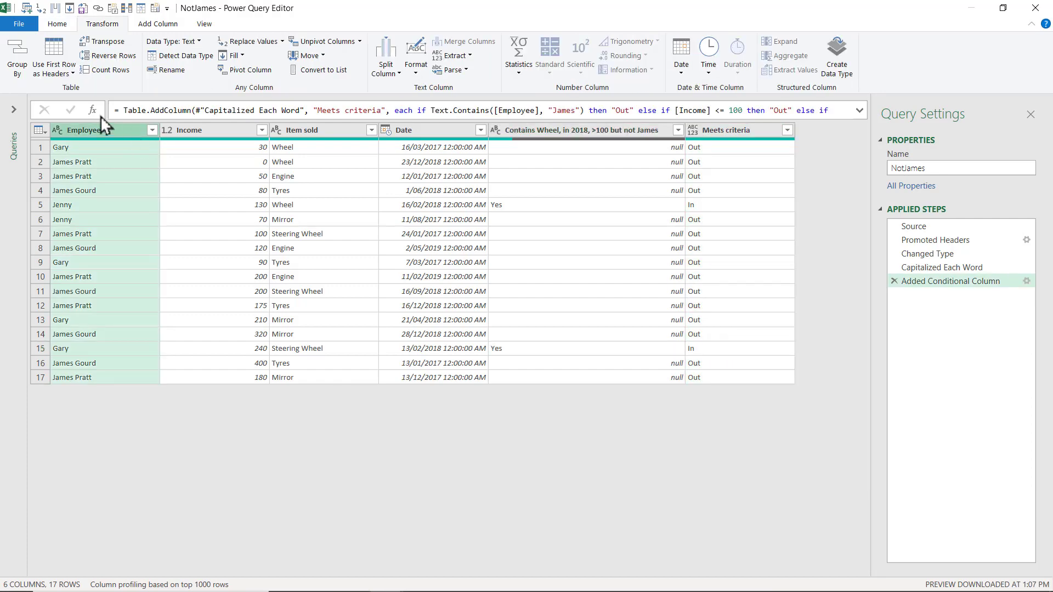
# - Close & Load the query into a NotJames sheet, review row 12's result, then compare with Sheet1's source dates
pyautogui.click(62, 24)
pyautogui.click(16, 54)
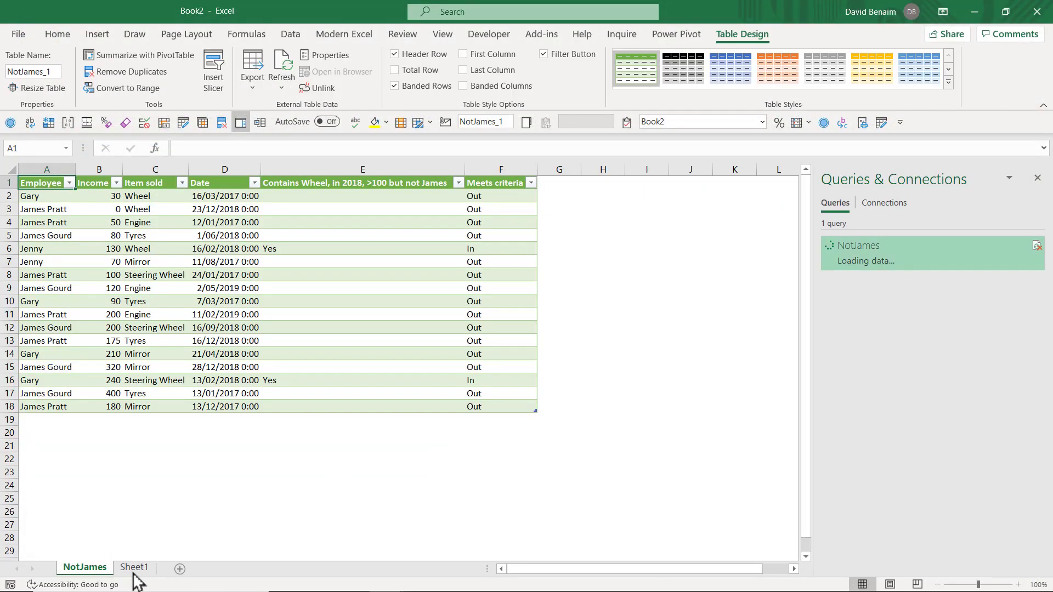
pyautogui.click(198, 224)
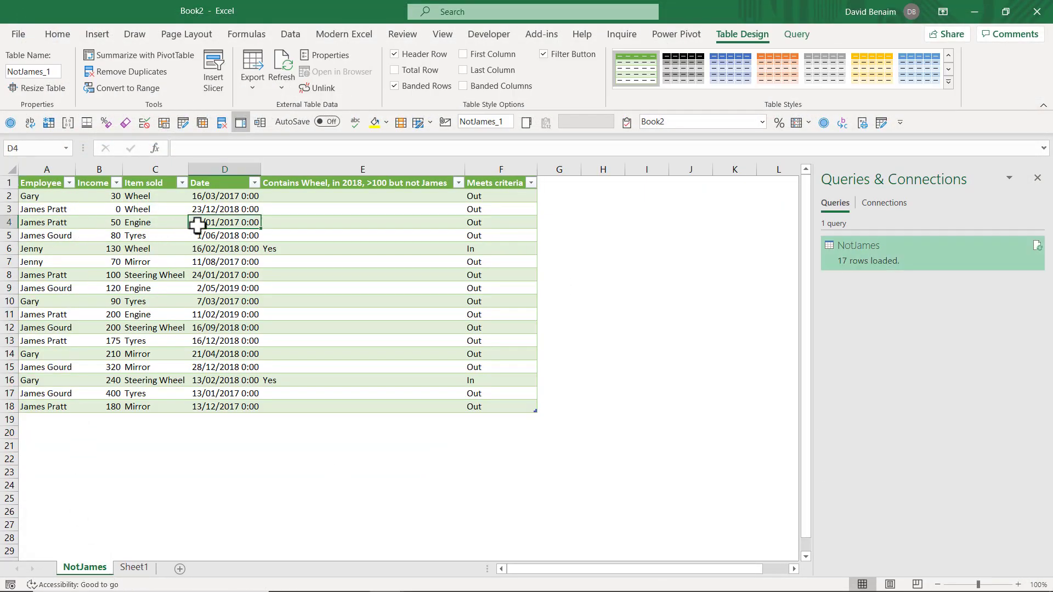
pyautogui.click(524, 323)
pyautogui.click(362, 328)
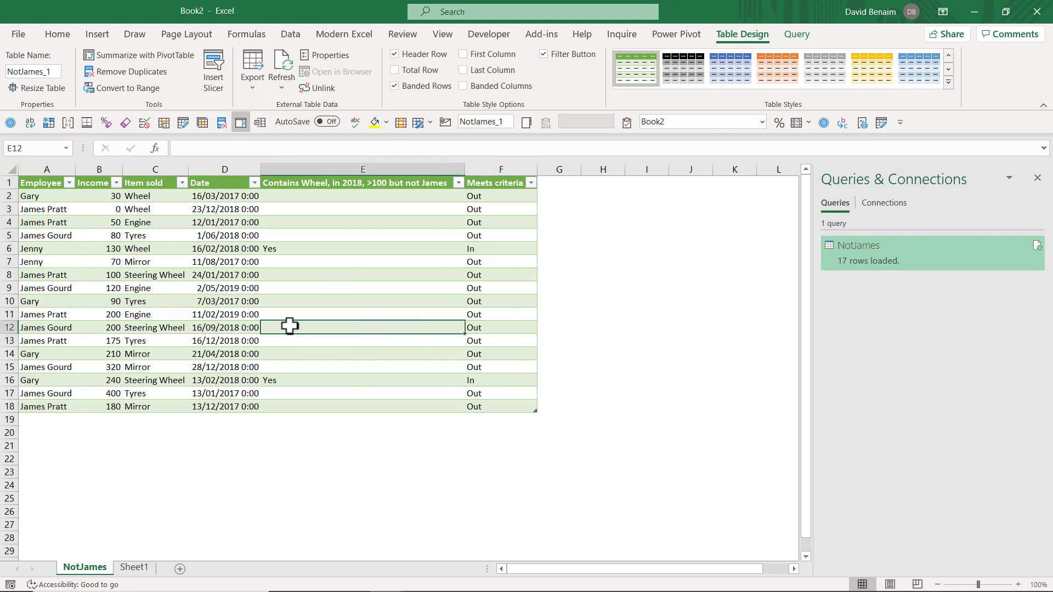
pyautogui.click(134, 568)
pyautogui.click(207, 341)
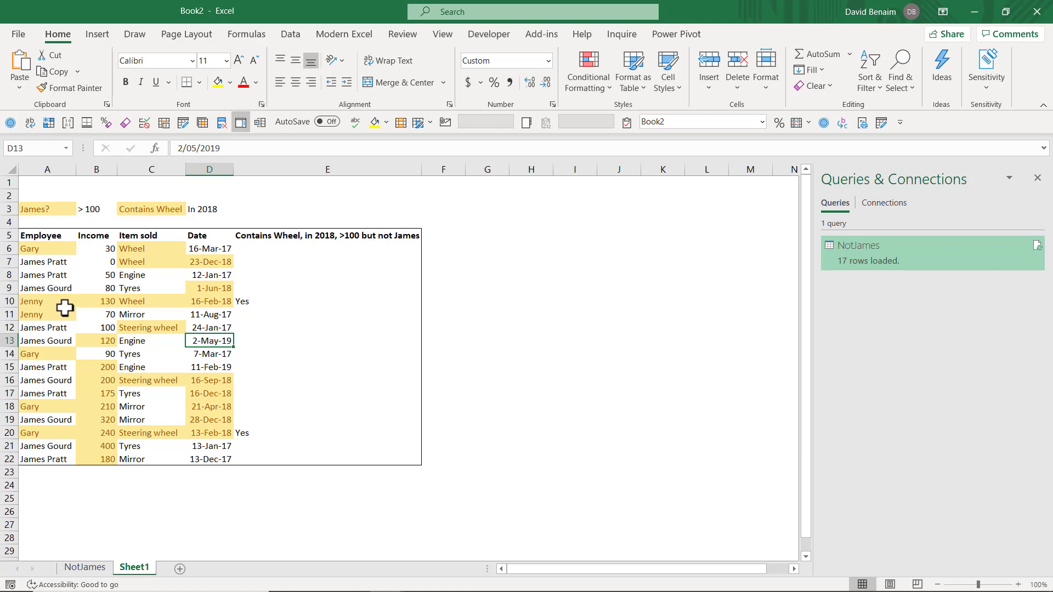
# - Replace the employee name in cell A16 on Sheet1 with a non-James employee
pyautogui.click(62, 381)
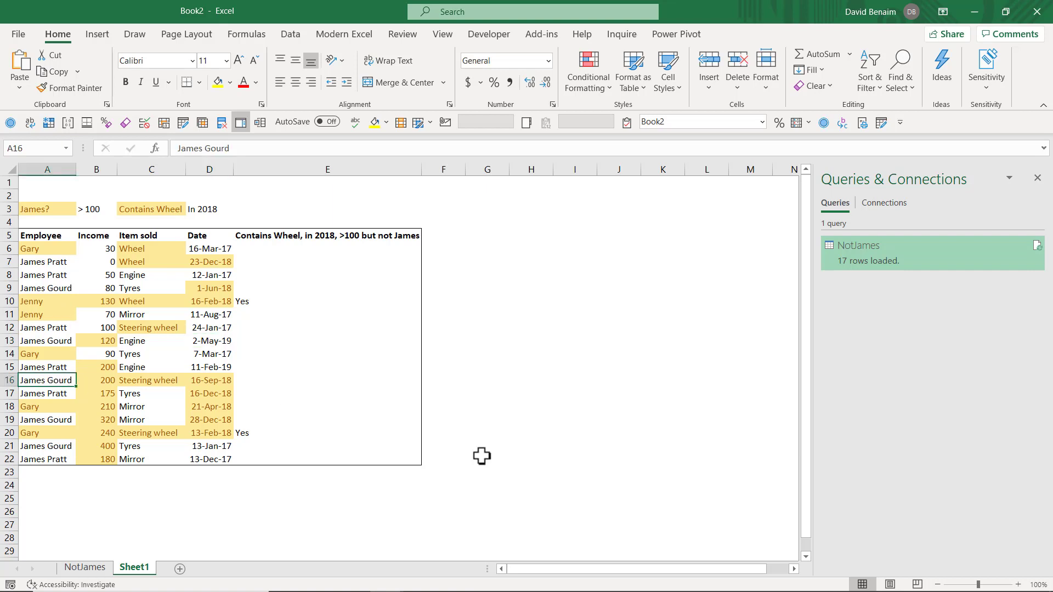
pyautogui.write('Nicola')
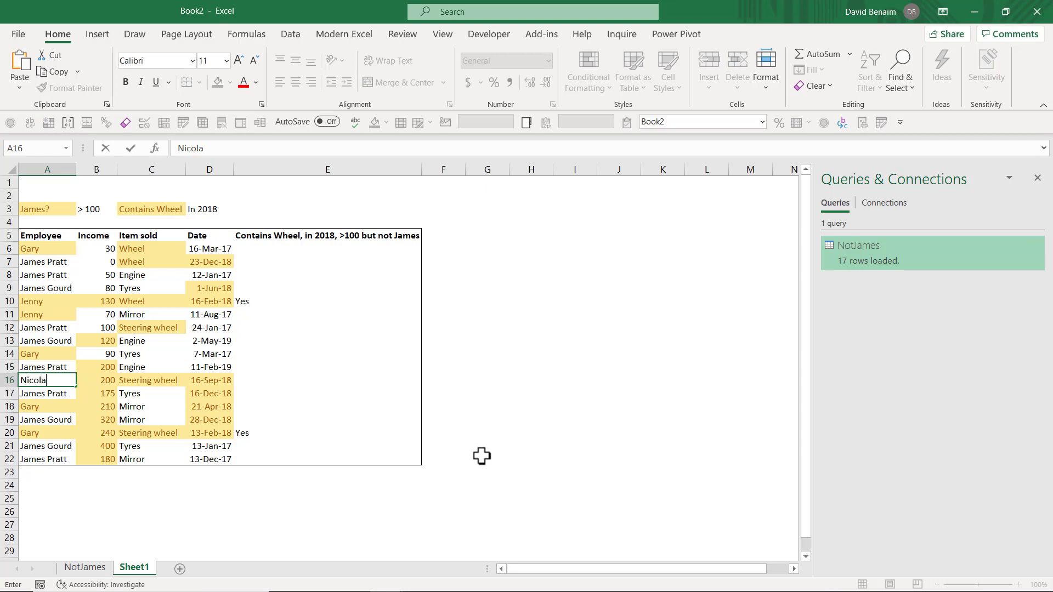
pyautogui.press('Return')
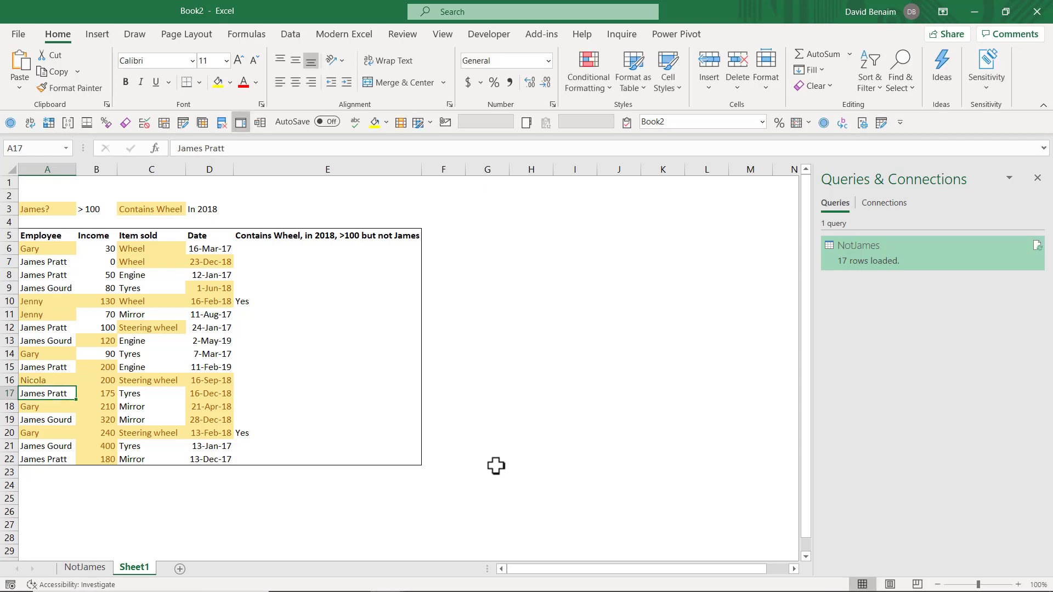
# - Refresh the NotJames table and confirm row 12's Meets criteria now reads In
pyautogui.click(85, 568)
pyautogui.click(200, 275)
pyautogui.rightClick(201, 276)
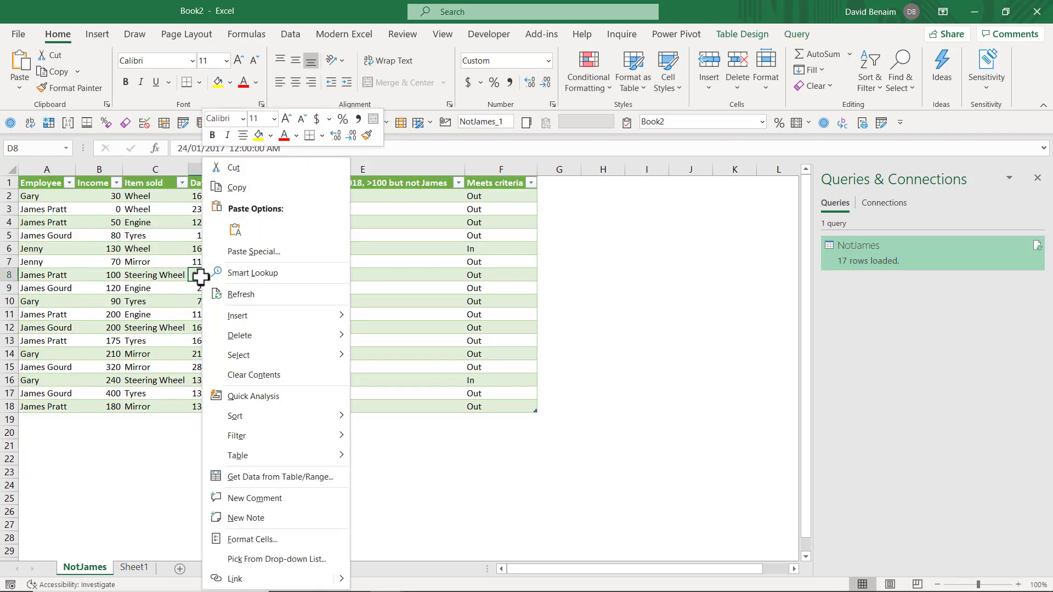
pyautogui.click(236, 294)
pyautogui.click(483, 328)
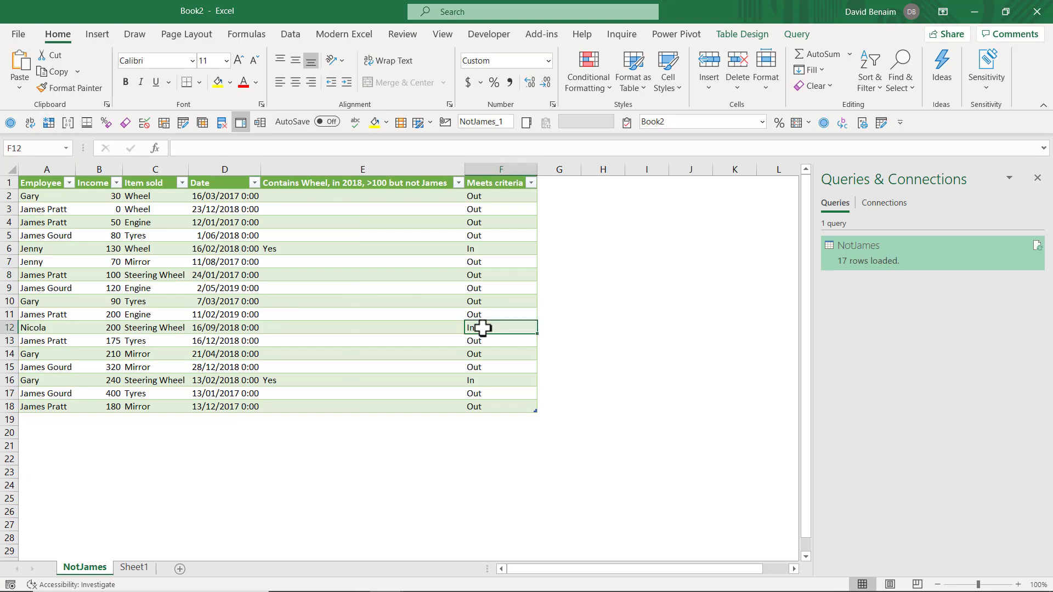